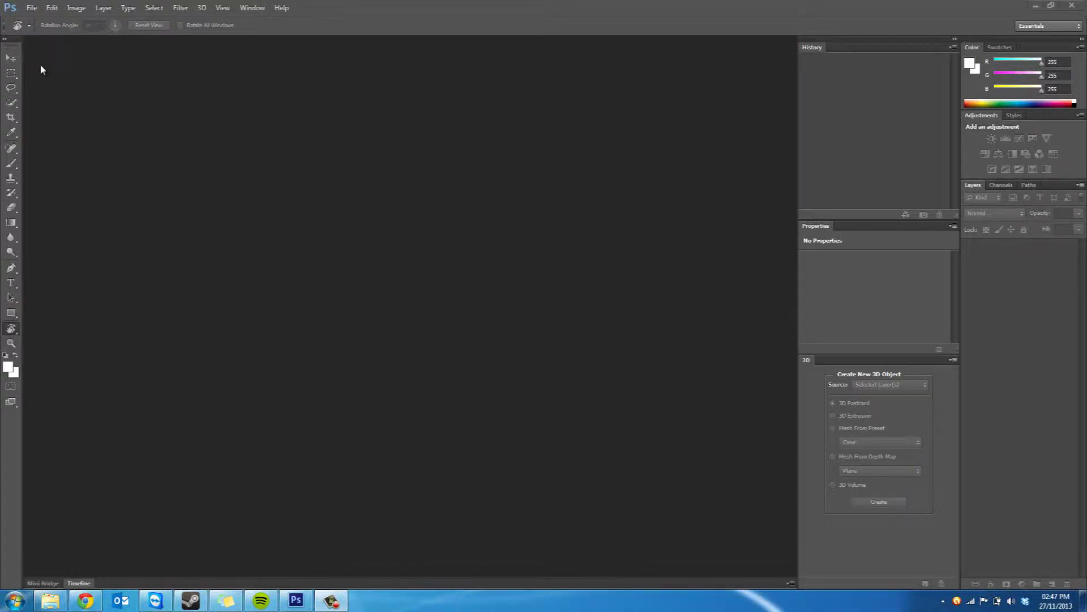
Start a new document sized 1920 × 1080 pixels
click(32, 8)
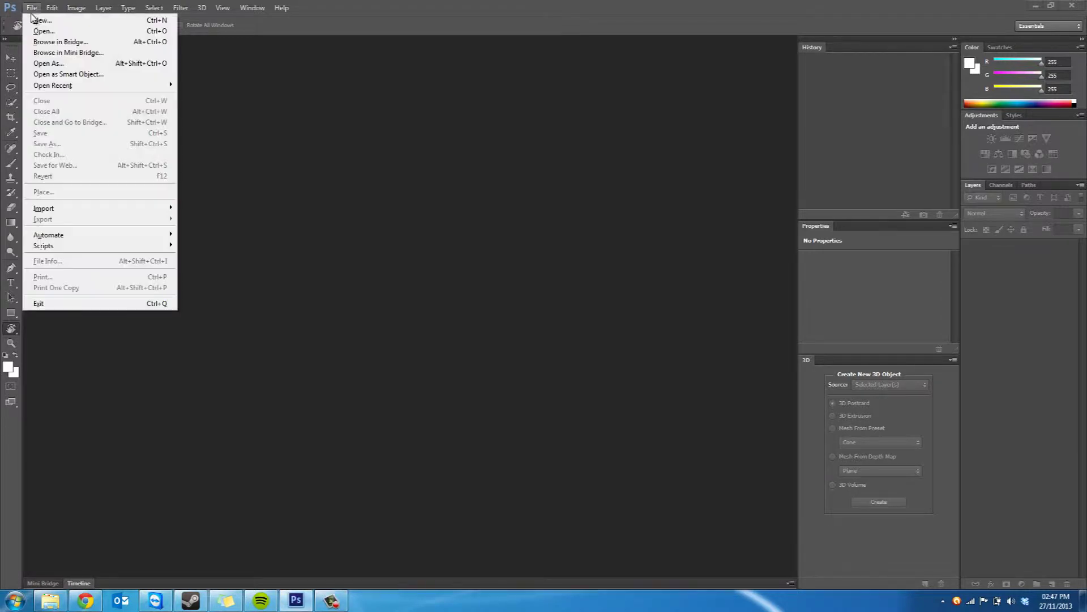
click(38, 22)
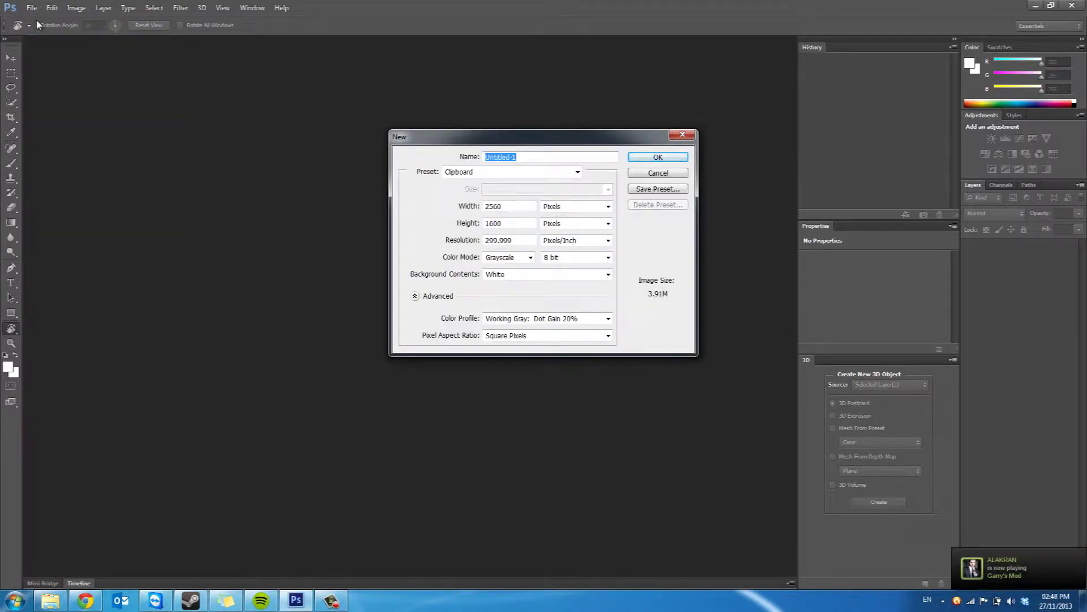
click(532, 208)
click(463, 206)
text(1920)
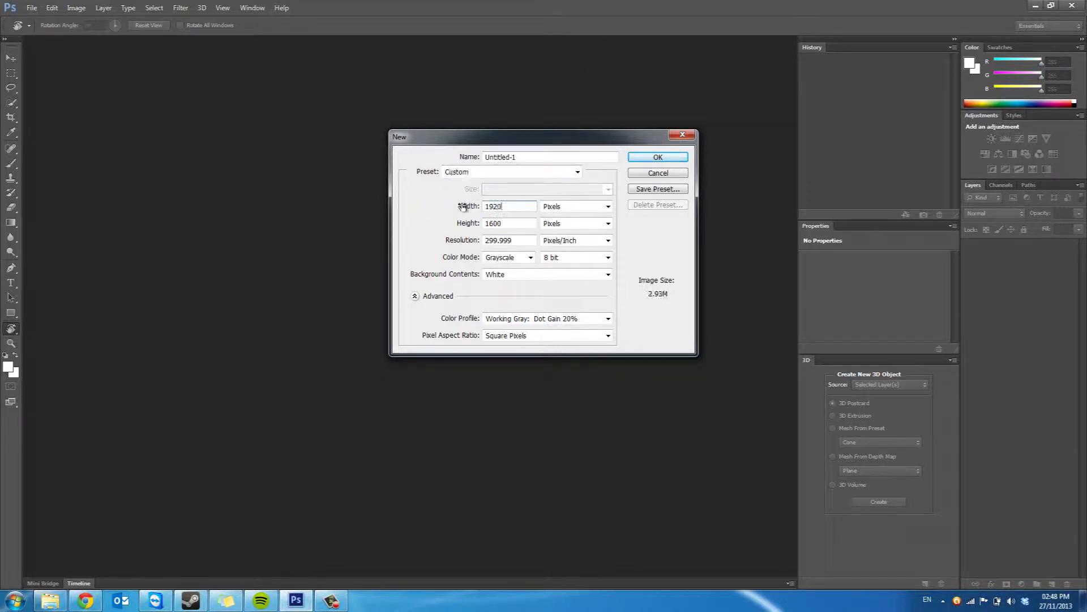
key(Tab)
text(10)
Name the new document 'YouTube Background' and create it
click(539, 159)
drag(539, 160, 422, 152)
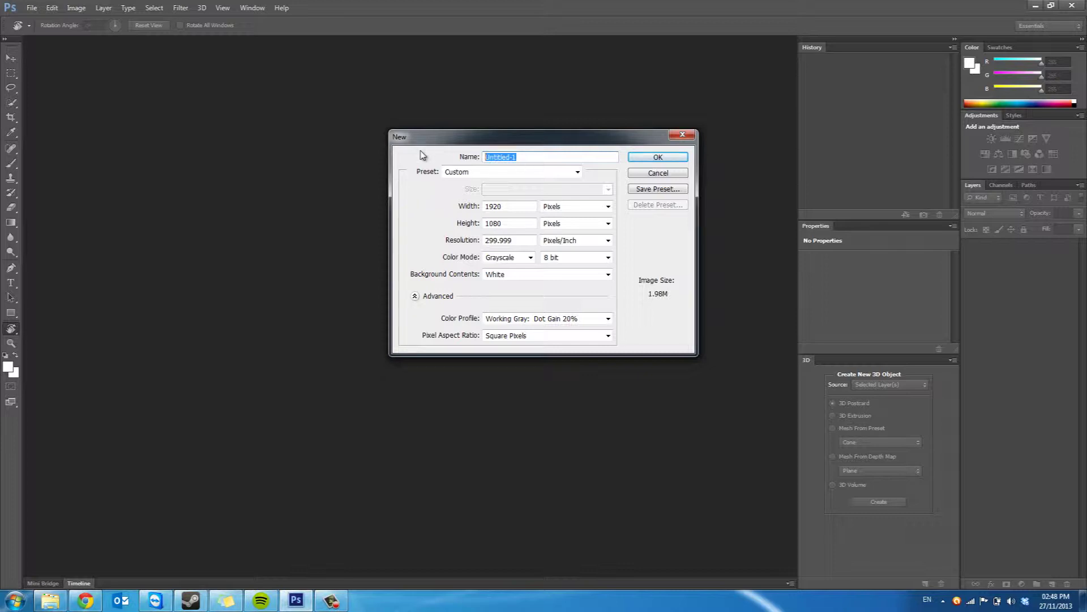
text(Yo)
text(uTube Background)
key(Return)
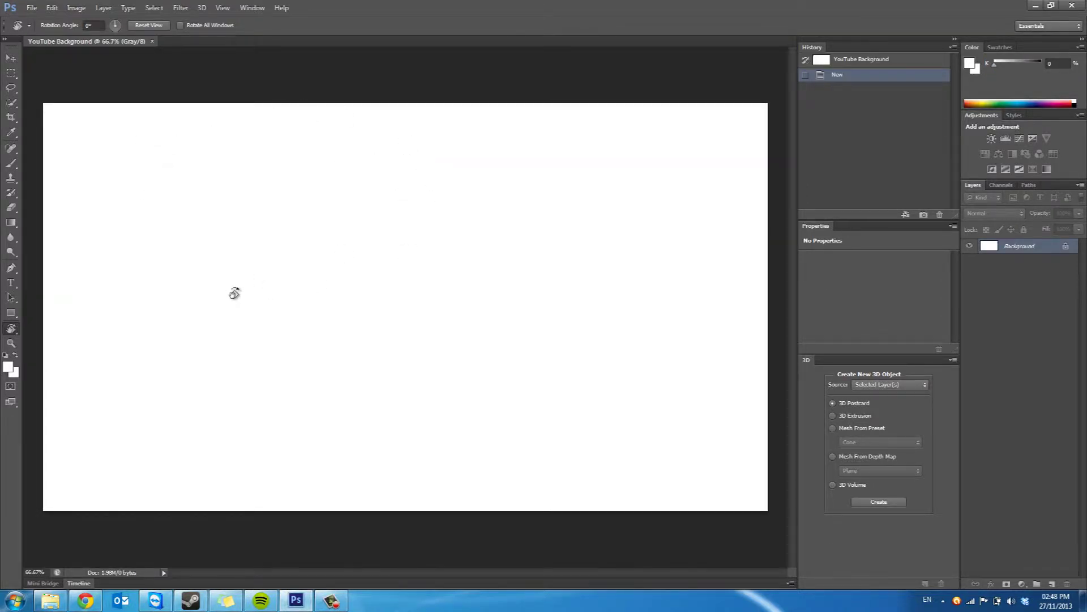
Cycle the selection tools with W, then toggle Quick Mask on and off
key(w)
key(shift+w)
key(q)
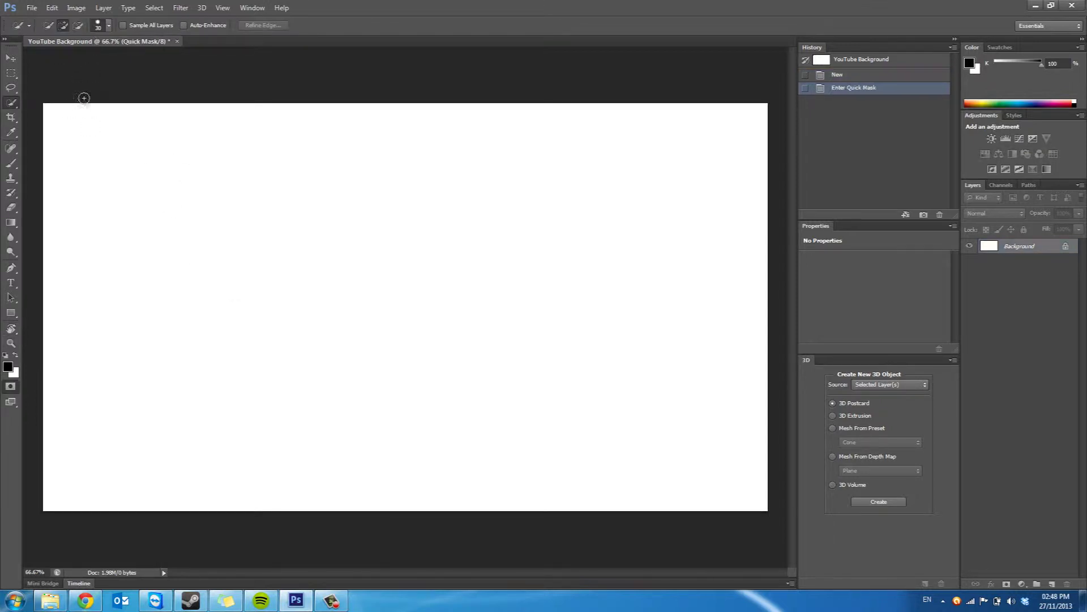
key(q)
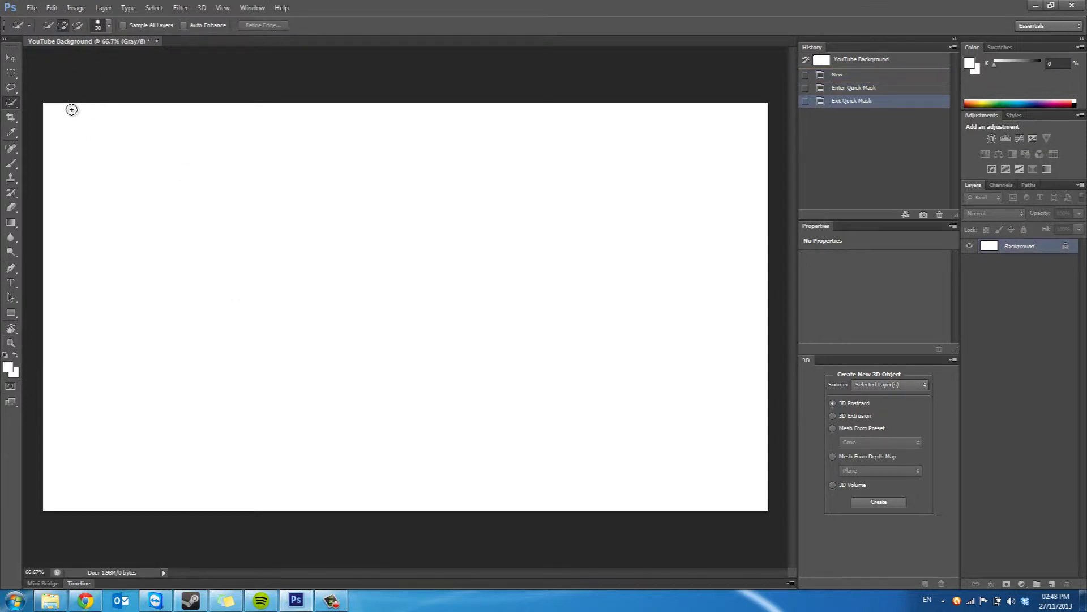
click(31, 7)
Browse the Open dialog to the 8,000 GFX Pack =D Textures folder
click(63, 31)
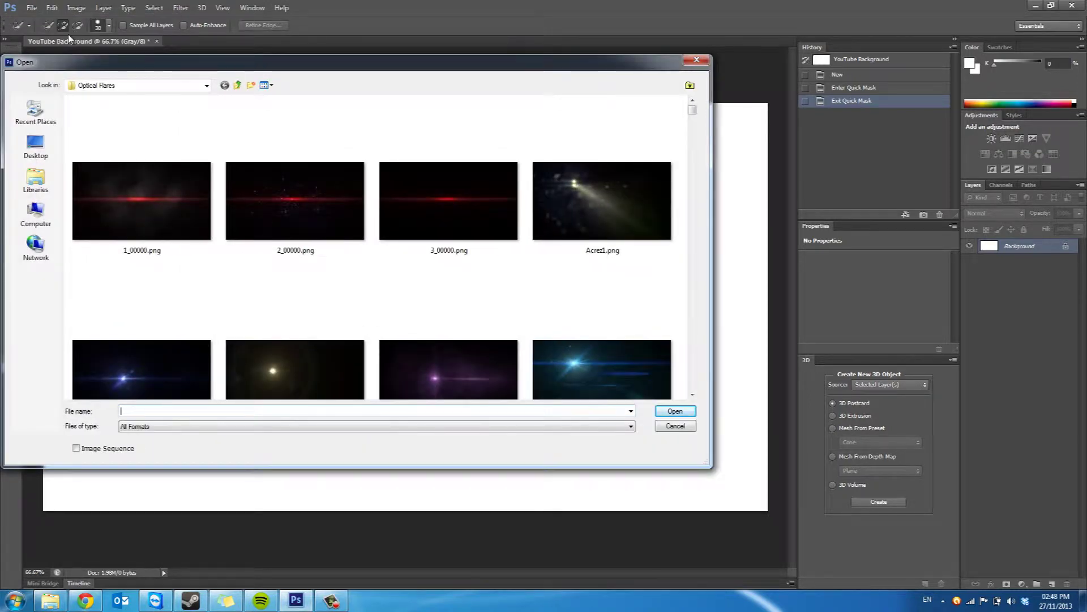
click(239, 85)
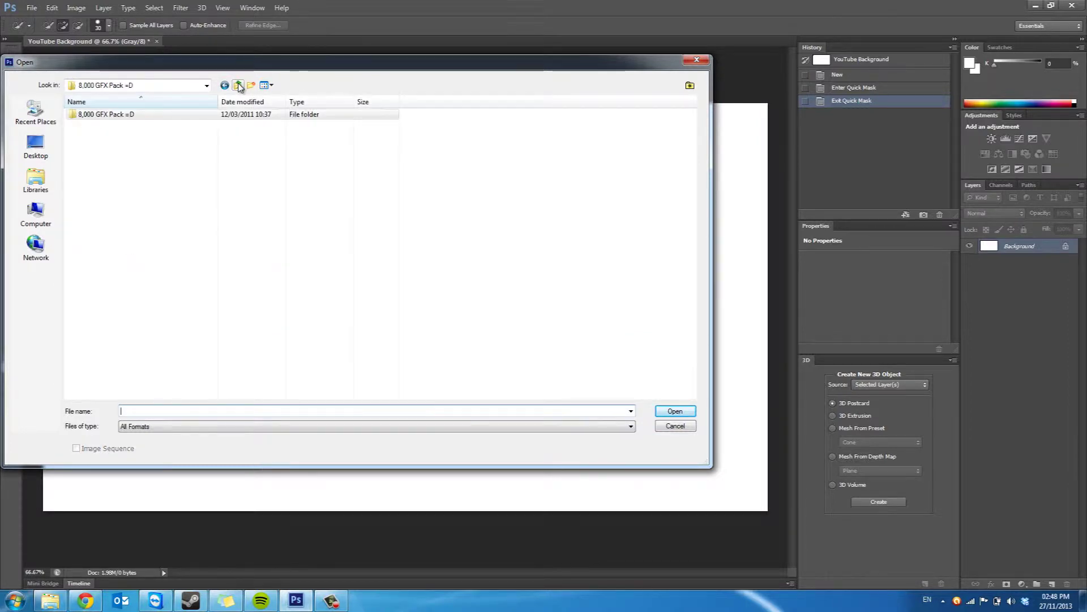
double_click(238, 114)
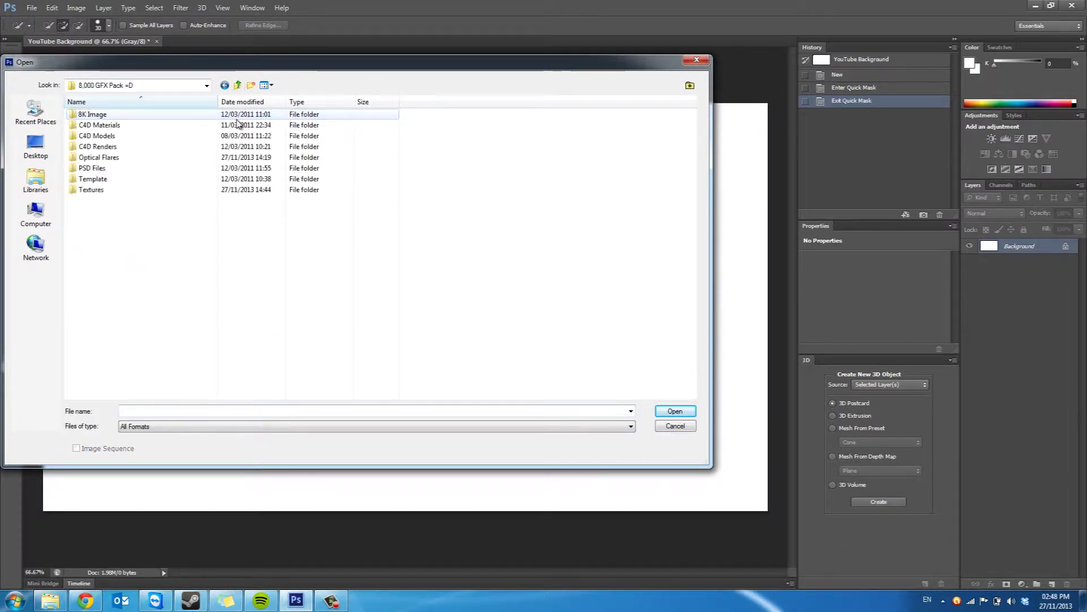
double_click(182, 190)
key(Down)
key(Down)
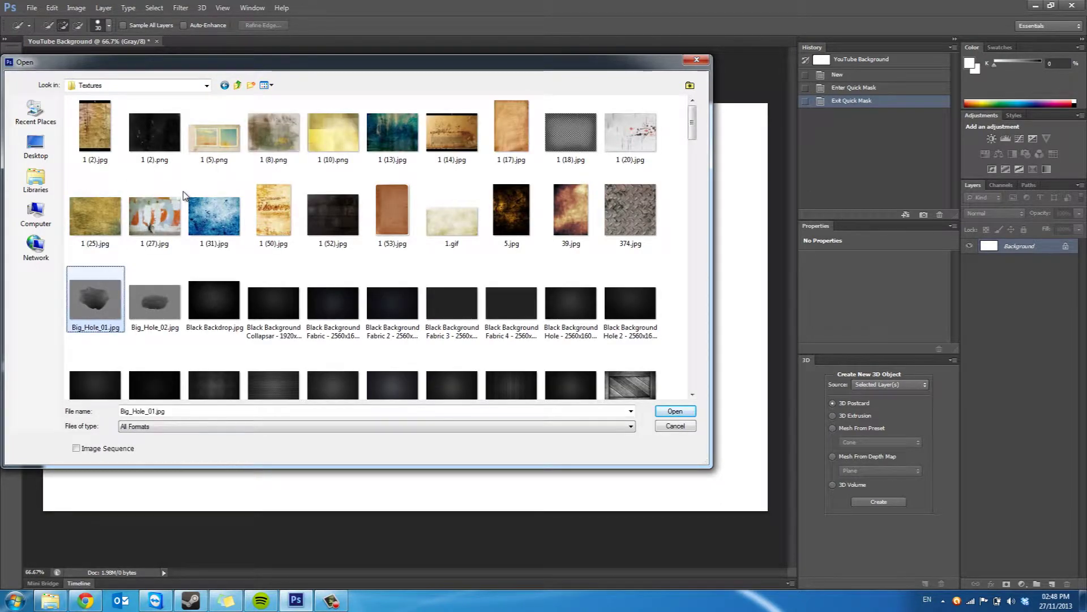
key(Right)
key(Right)
key(Down)
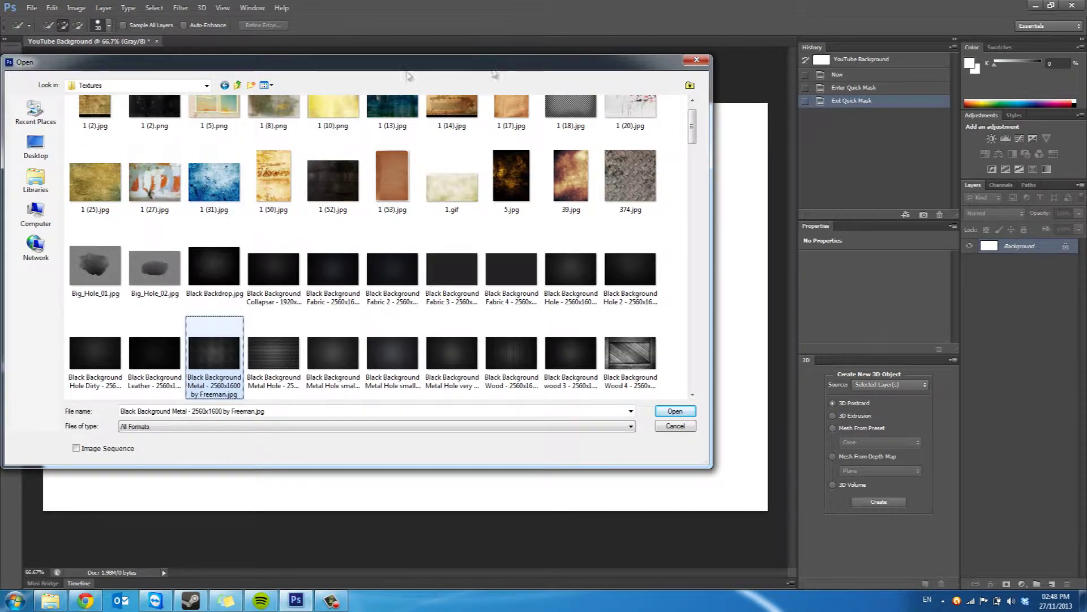
Show files as extra large thumbnails and open the plain black wood texture
click(270, 85)
click(282, 97)
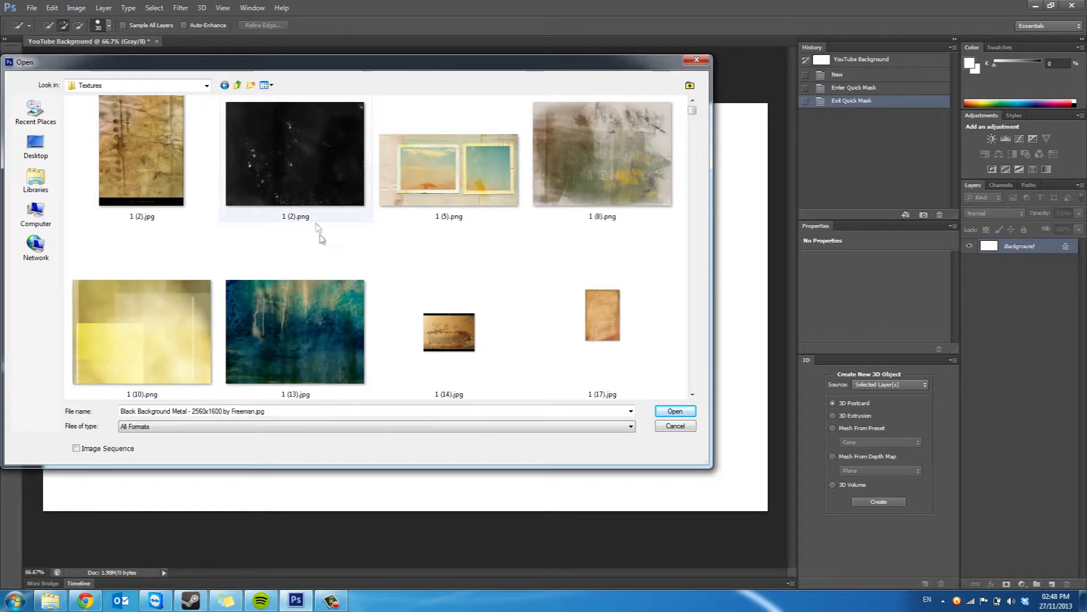
key(Down)
key(Down)
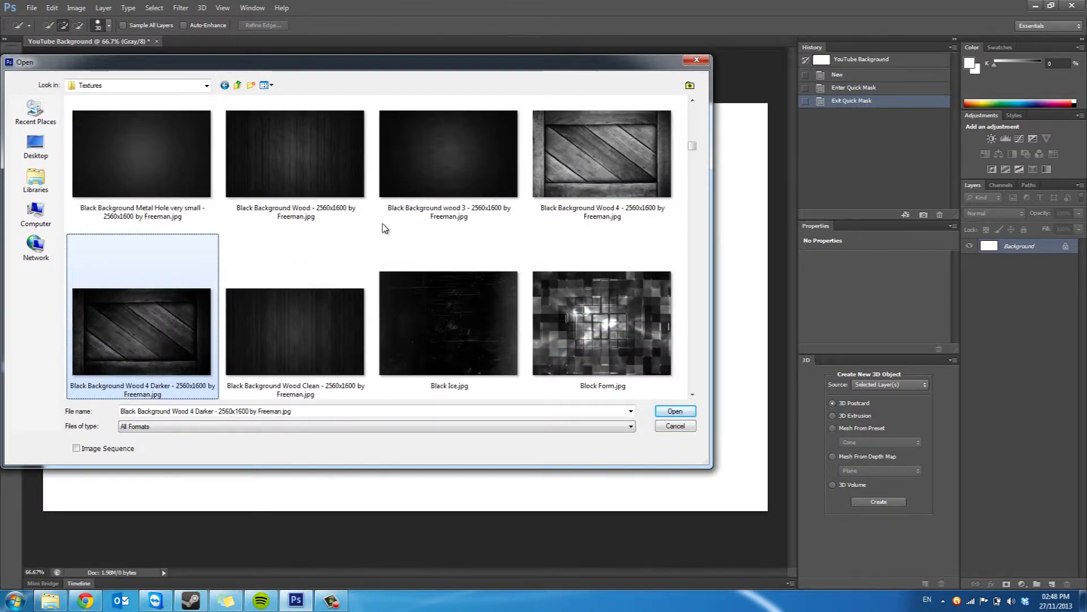
key(Right)
key(Up)
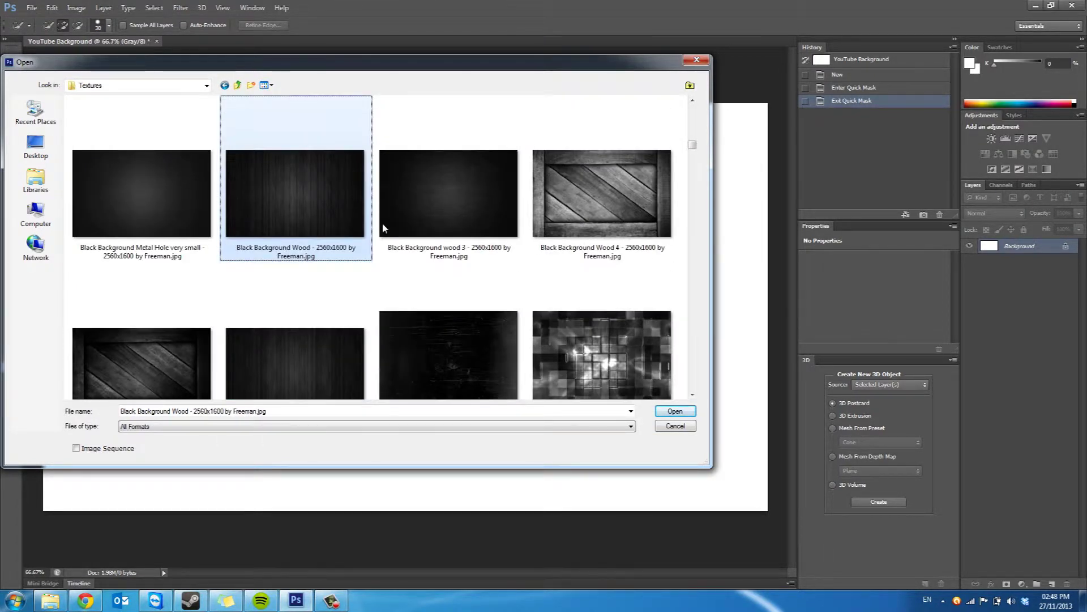
key(Left)
key(Right)
key(Return)
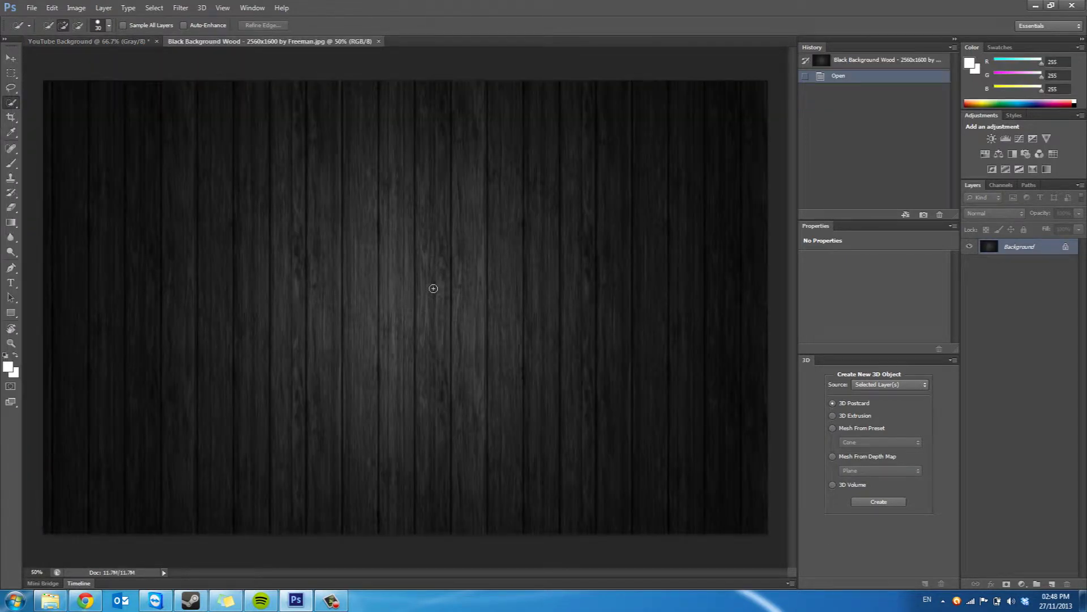
Open the carbon texture pattern image as a second document
click(32, 7)
click(45, 30)
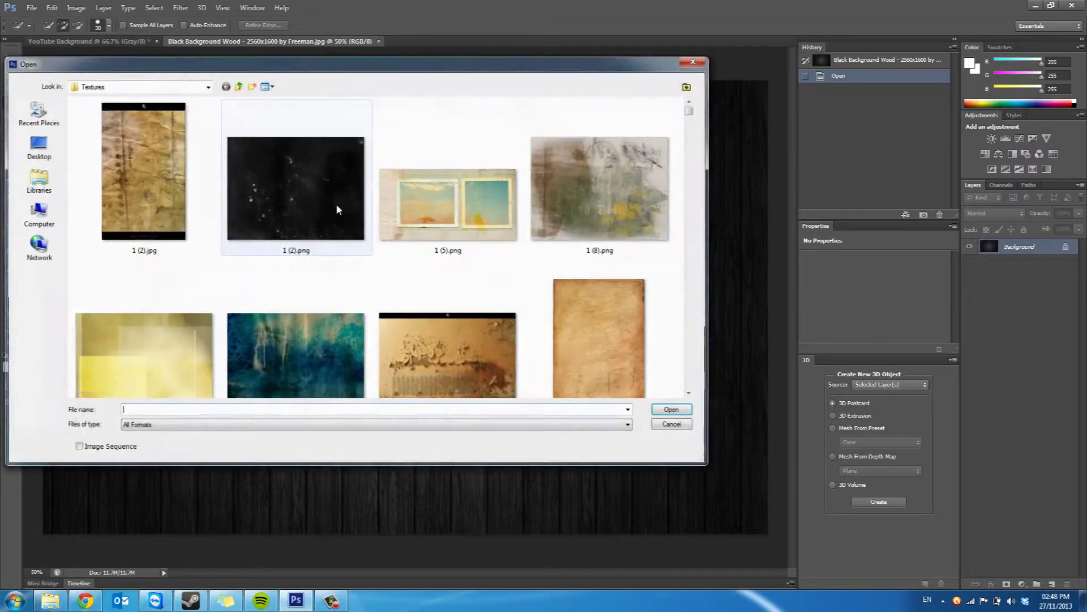
text(black background hole 2)
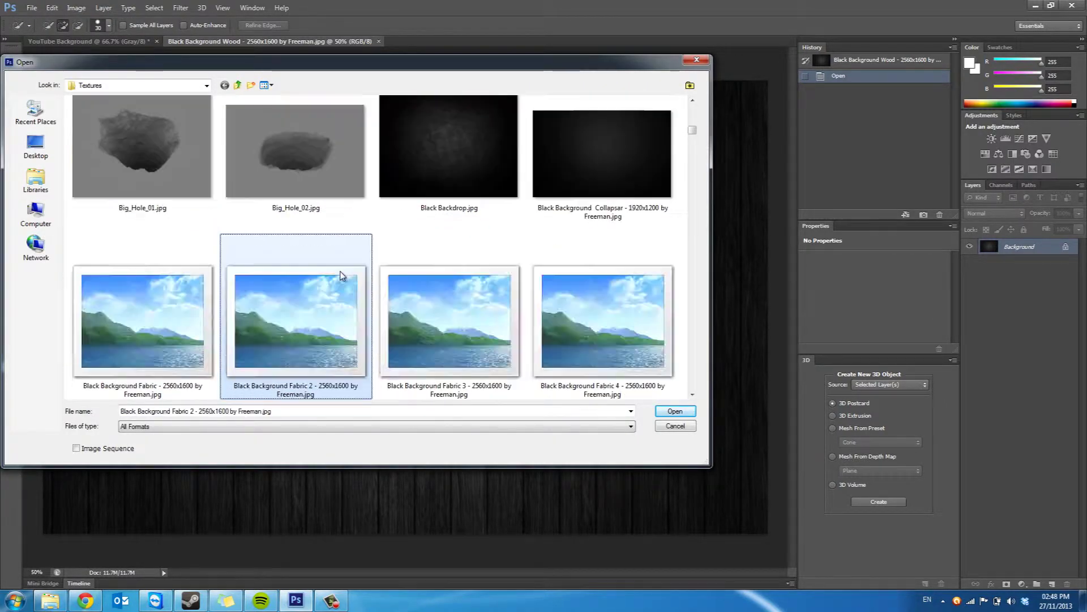
key(Down)
key(Down)
key(Down)
key(Down)
key(Down)
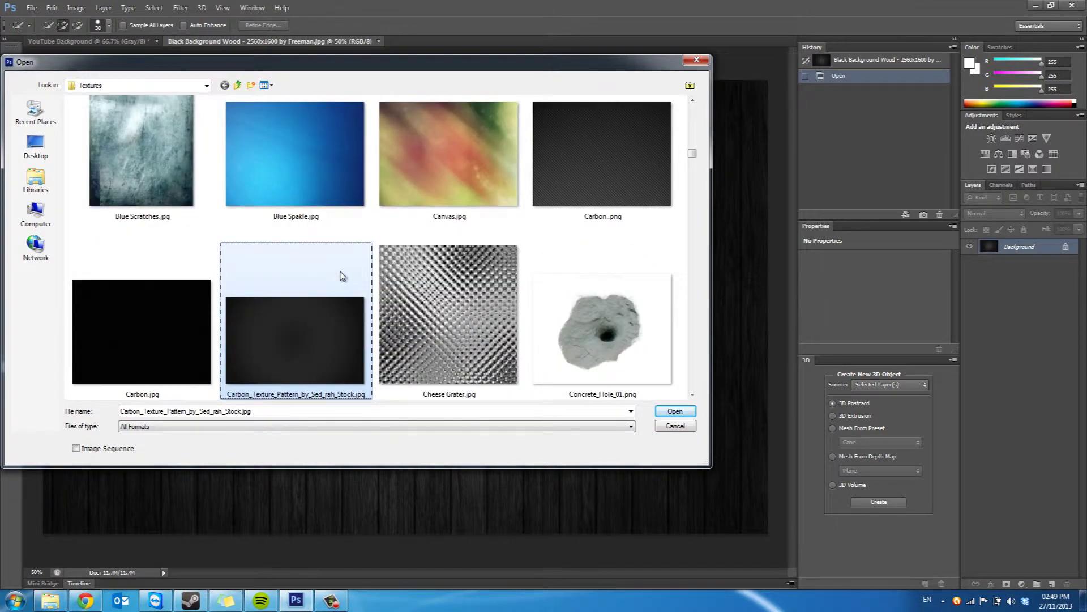
key(Down)
key(Up)
key(Return)
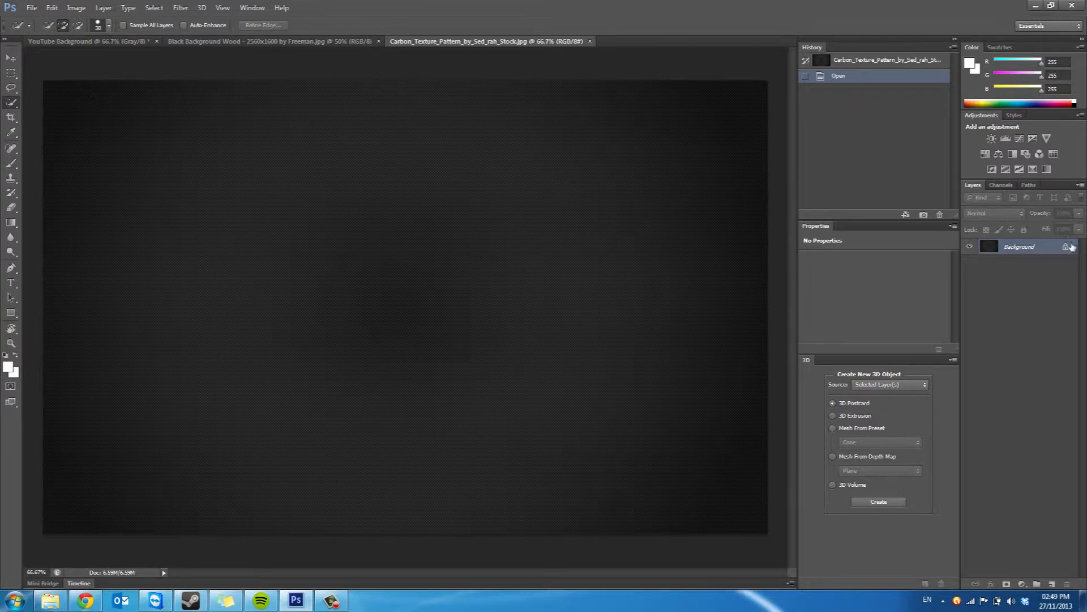
Unlock the carbon texture as Layer 0 and drag it into YouTube Background
double_click(1042, 247)
key(Return)
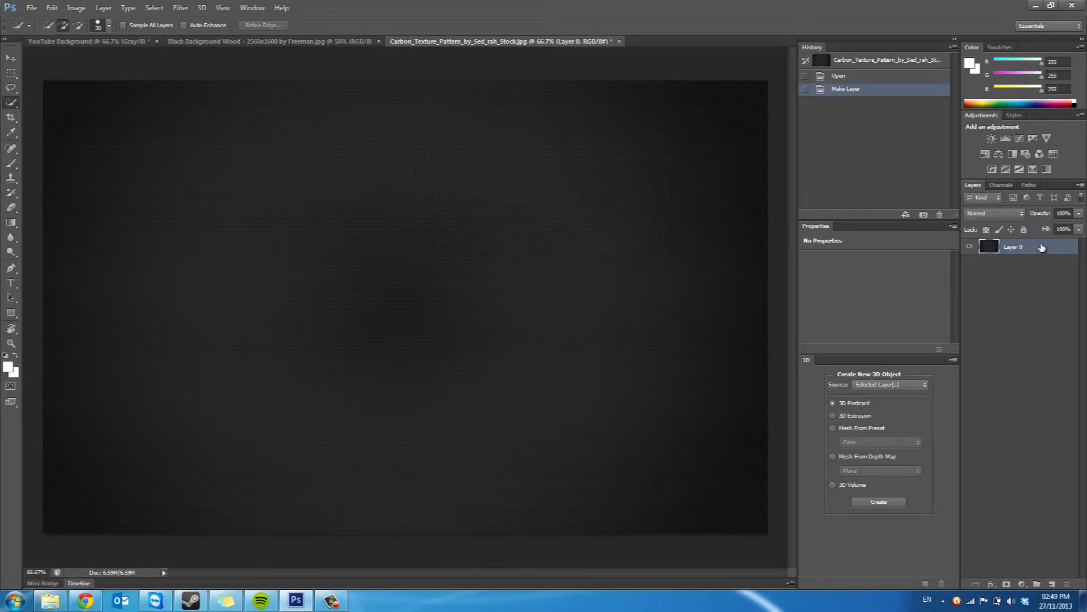
click(11, 58)
drag(264, 186, 238, 203)
drag(367, 218, 398, 226)
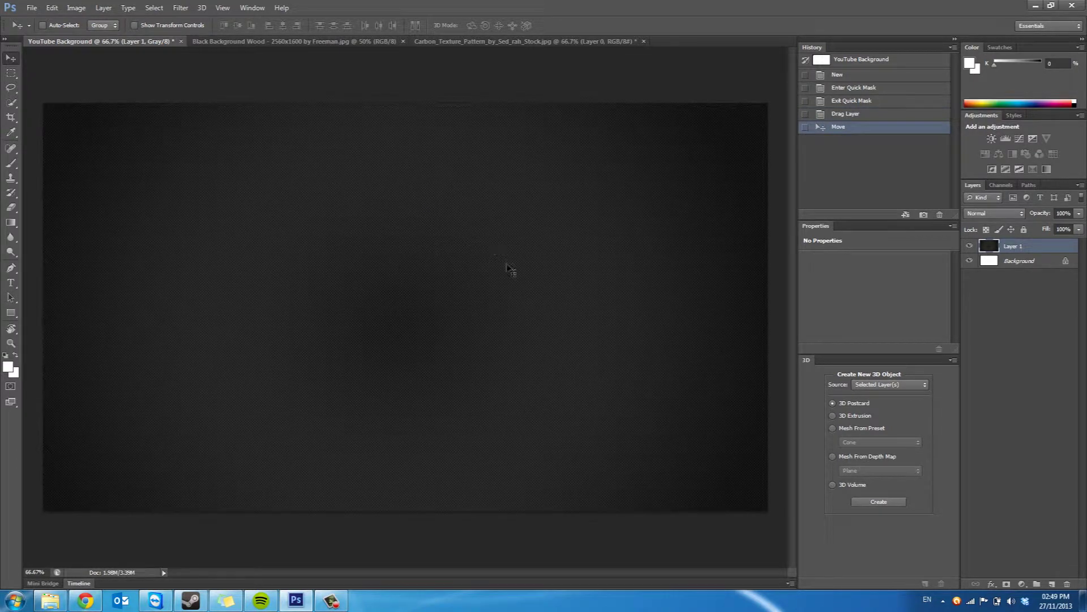
Free-transform the texture layer, shrinking its height to 90% to fit the canvas
key(ctrl+t)
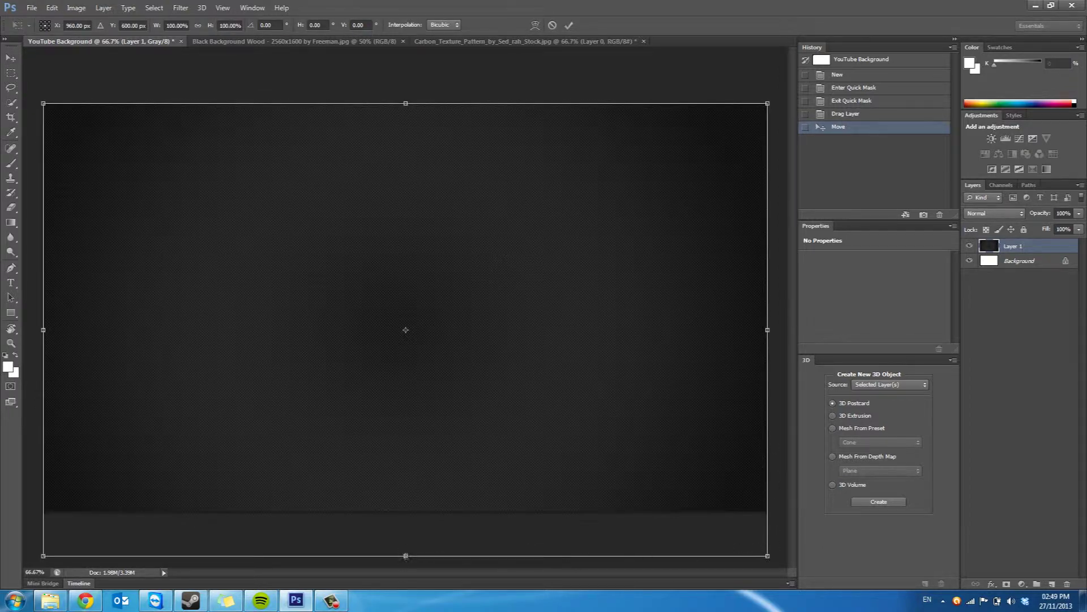
drag(406, 555, 415, 514)
key(Return)
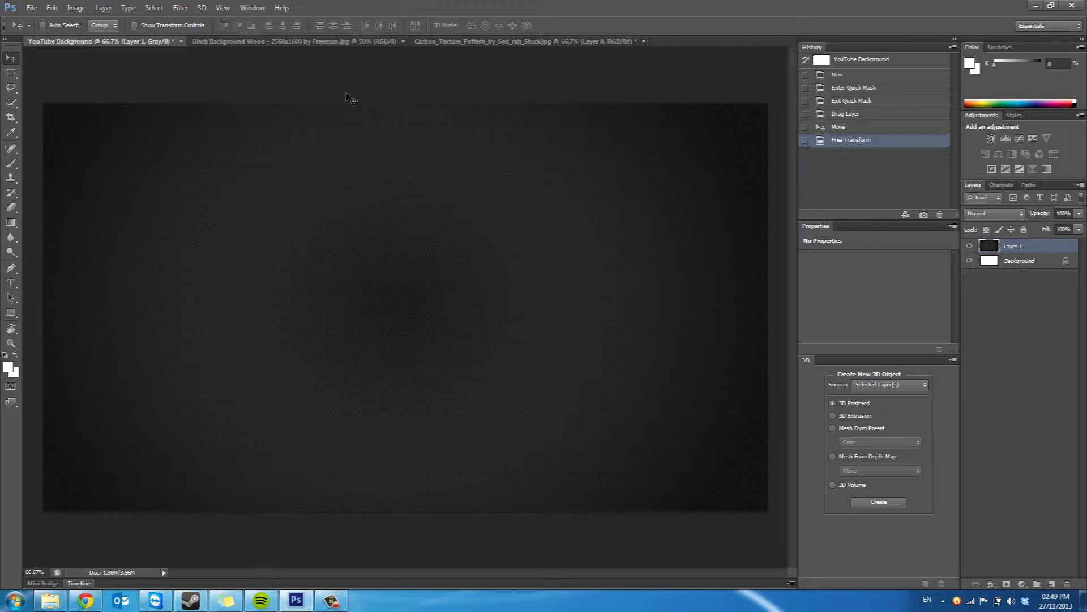
Pick the Type tool with Vermin Vibes eX as the font
click(11, 282)
click(111, 25)
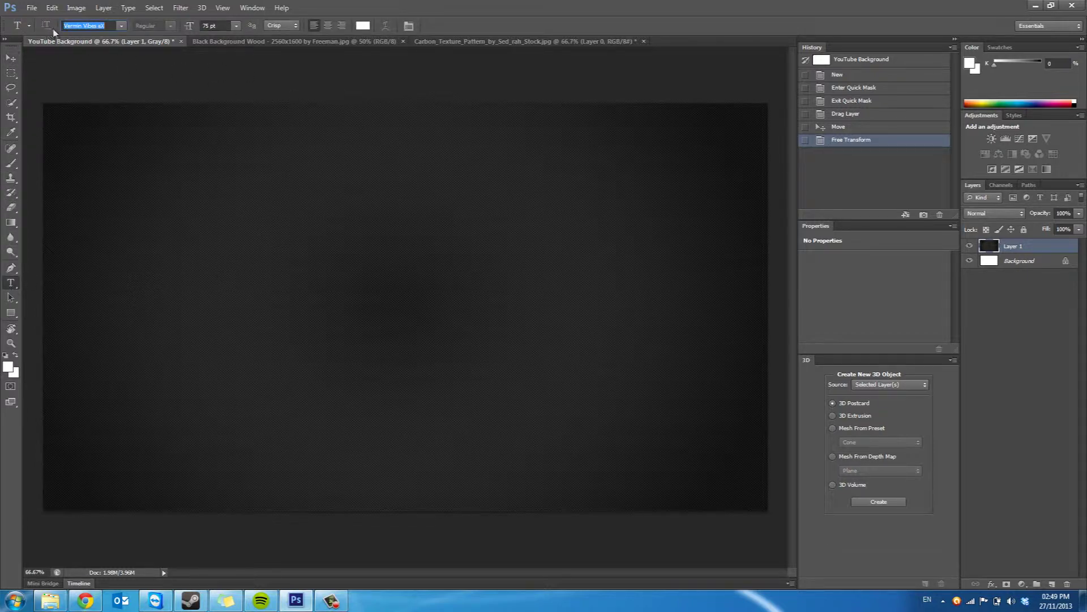
click(121, 26)
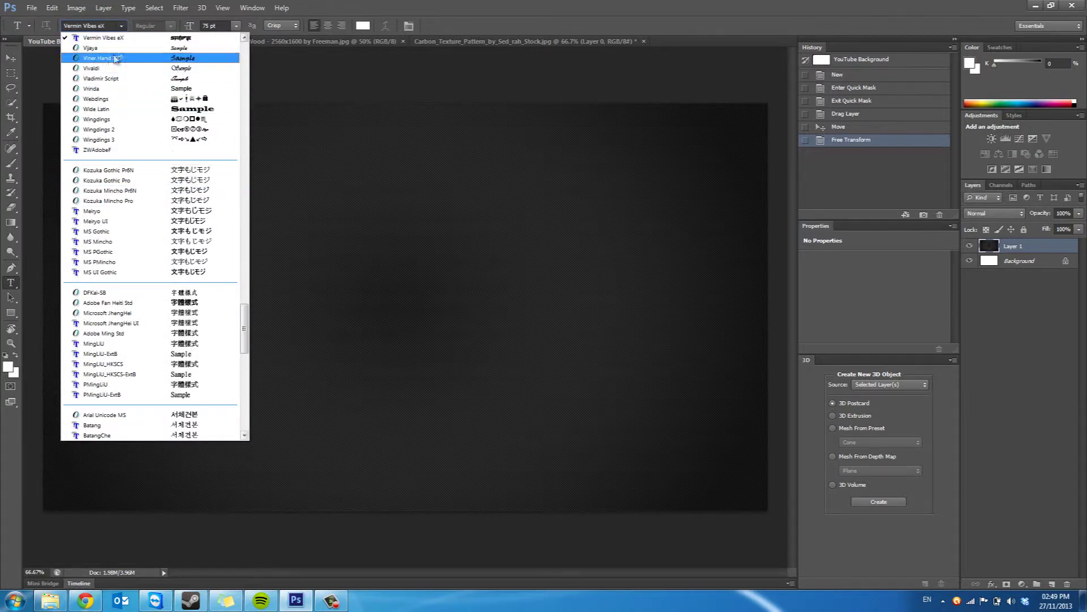
click(142, 41)
Type 'TEXT' on the canvas and set it to 60 pt
click(332, 276)
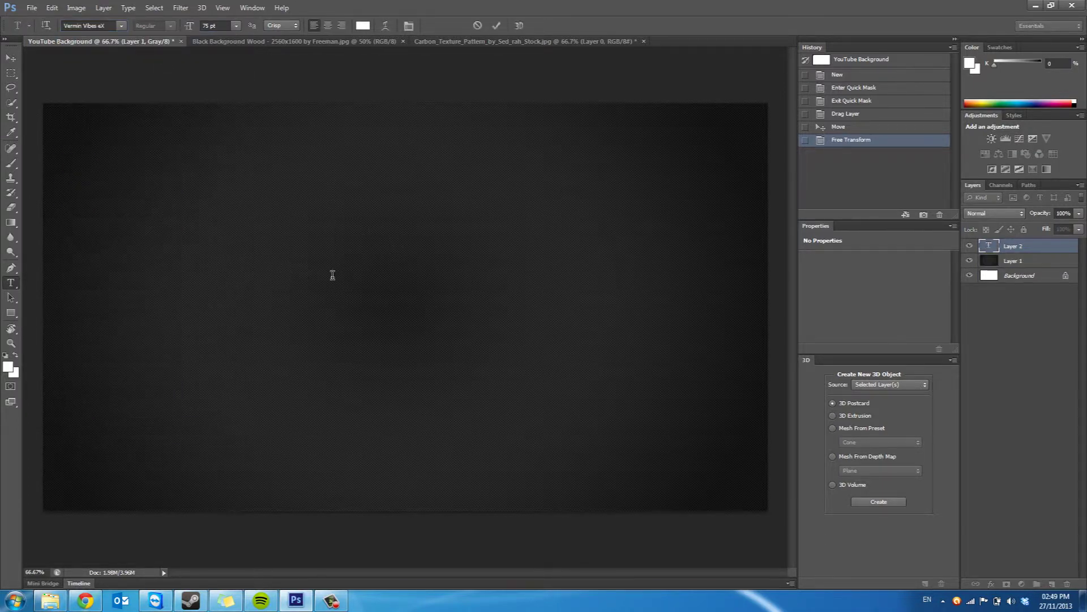
text(TEXT)
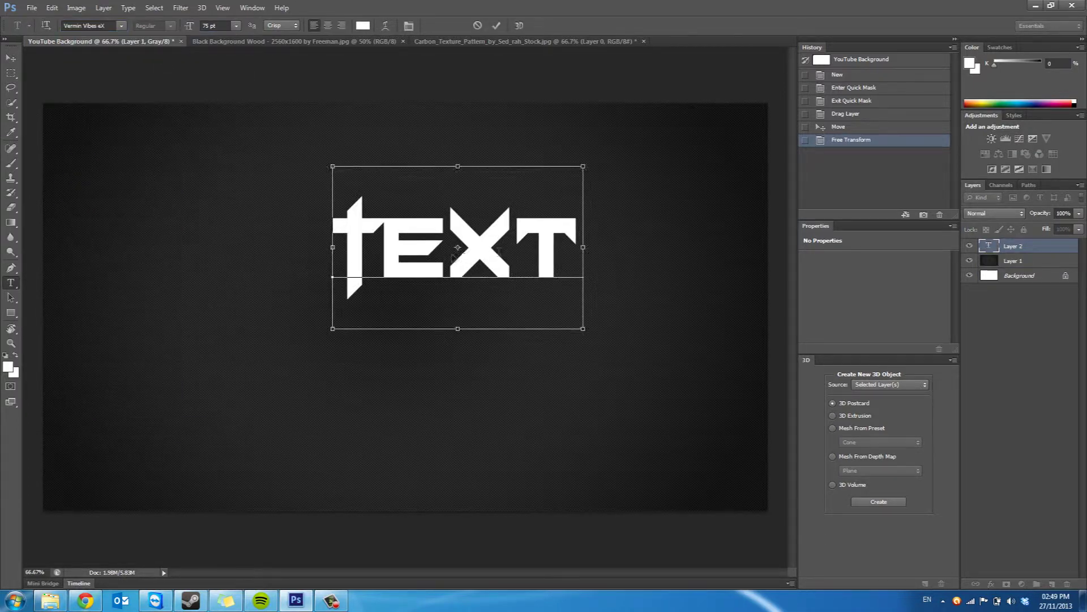
key(ctrl+a)
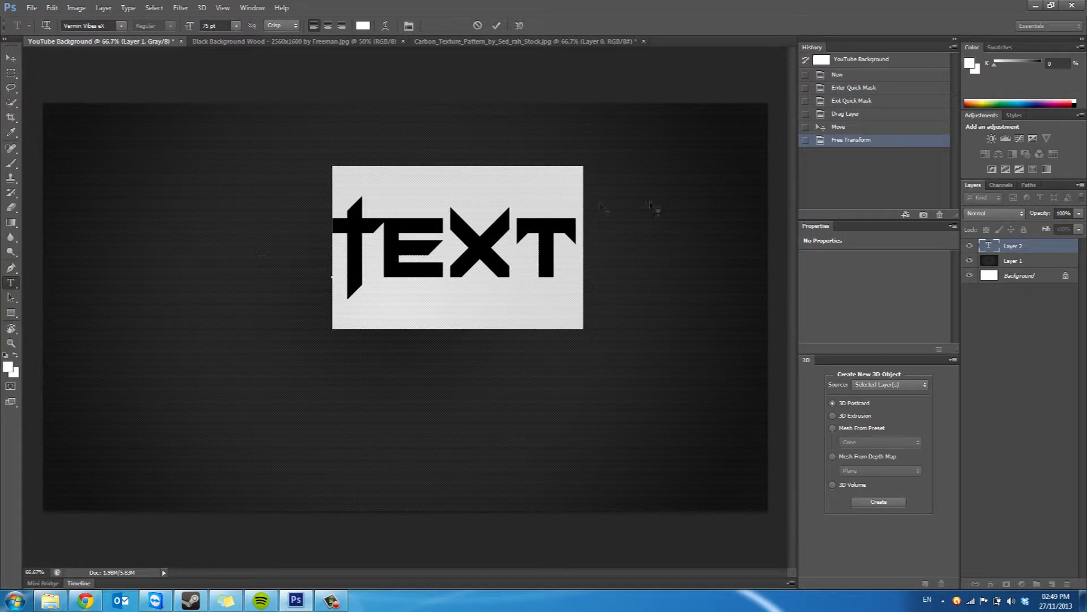
click(210, 23)
text(1)
key(Return)
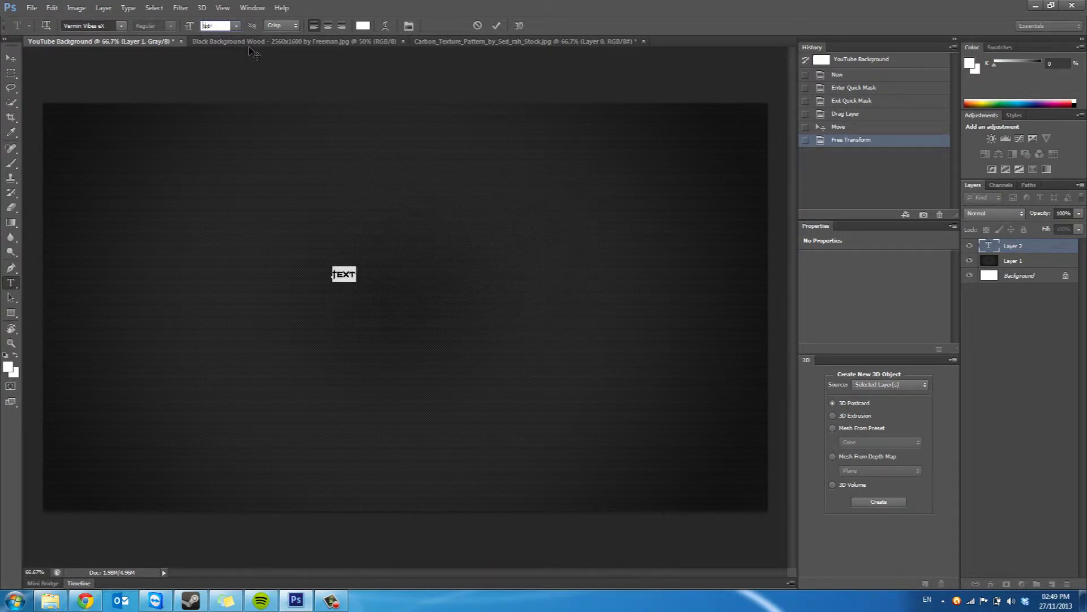
text(60)
key(Return)
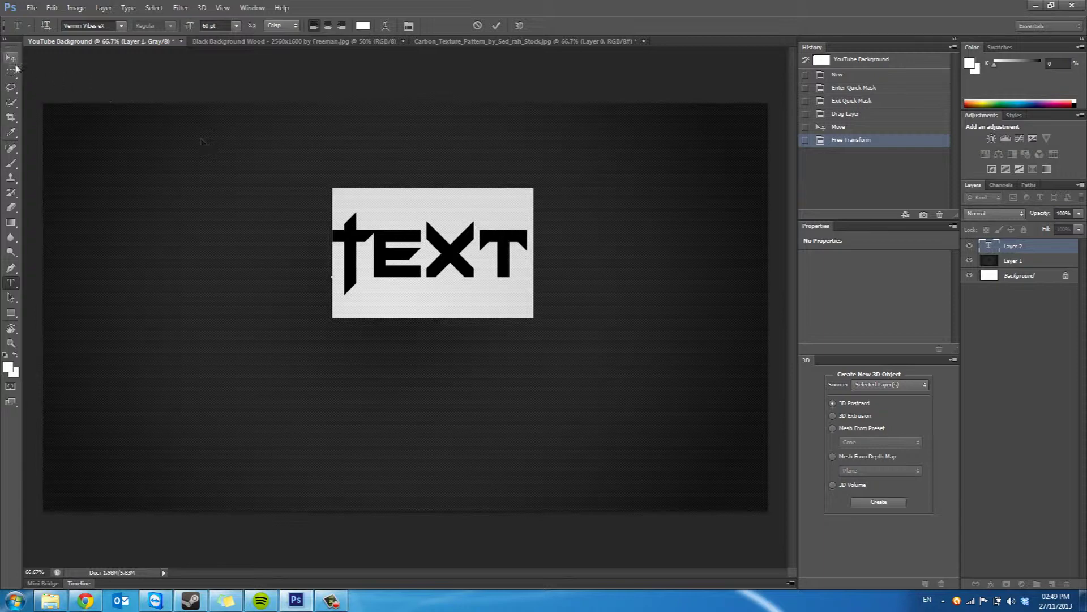
Move the TEXT layer down and left into place on the texture
click(12, 58)
drag(400, 259, 380, 292)
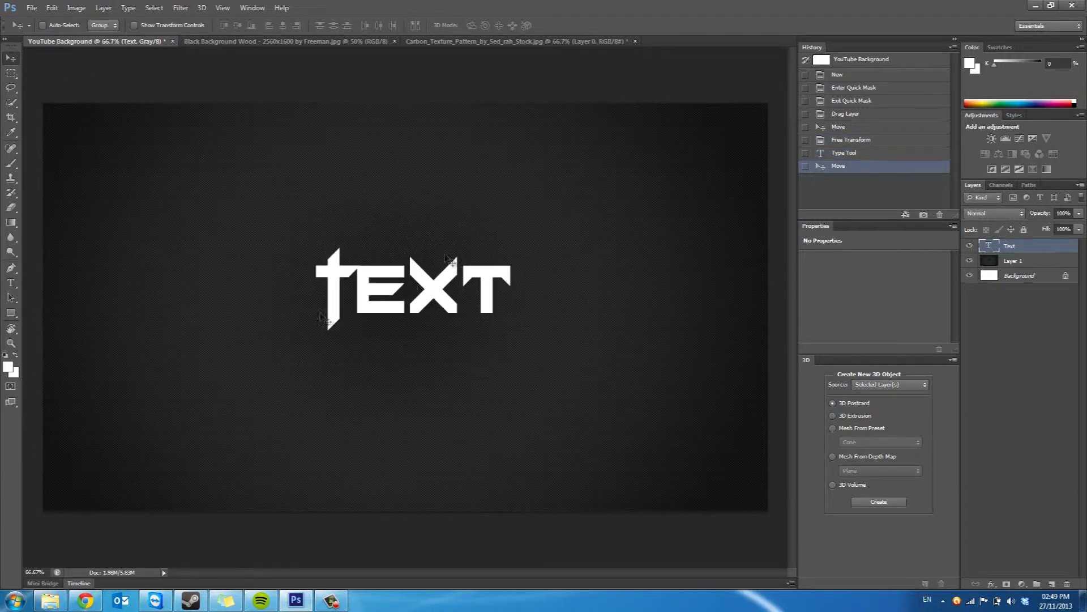
right_click(1027, 252)
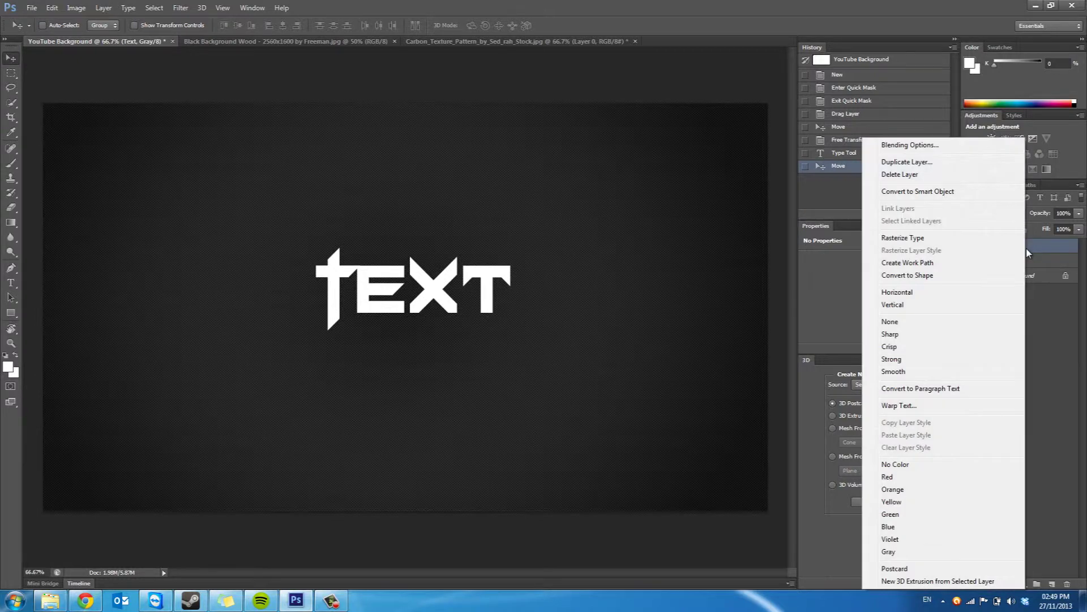
Apply New 3D Extrusion to the Text layer and accept the 3D workspace
click(916, 582)
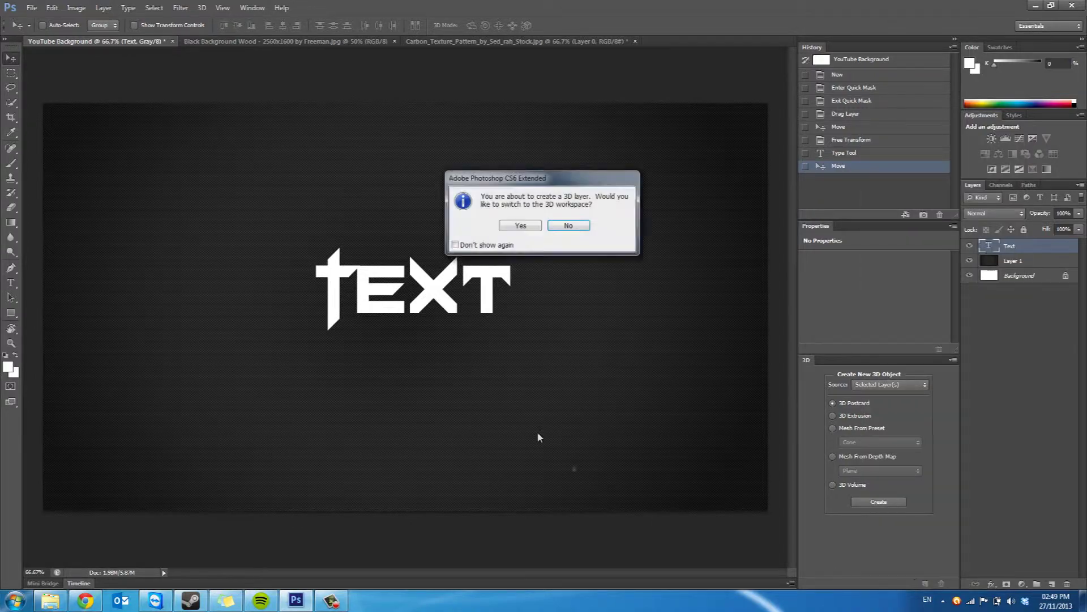
click(511, 226)
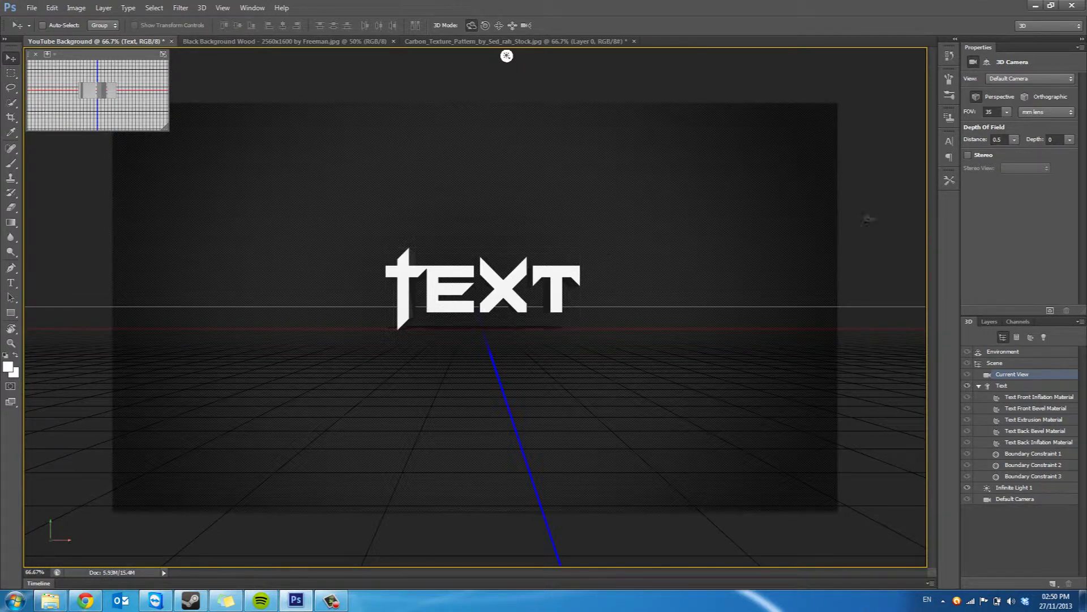
Select the Text mesh and adjust its Extrusion Depth slider in Properties
click(1001, 388)
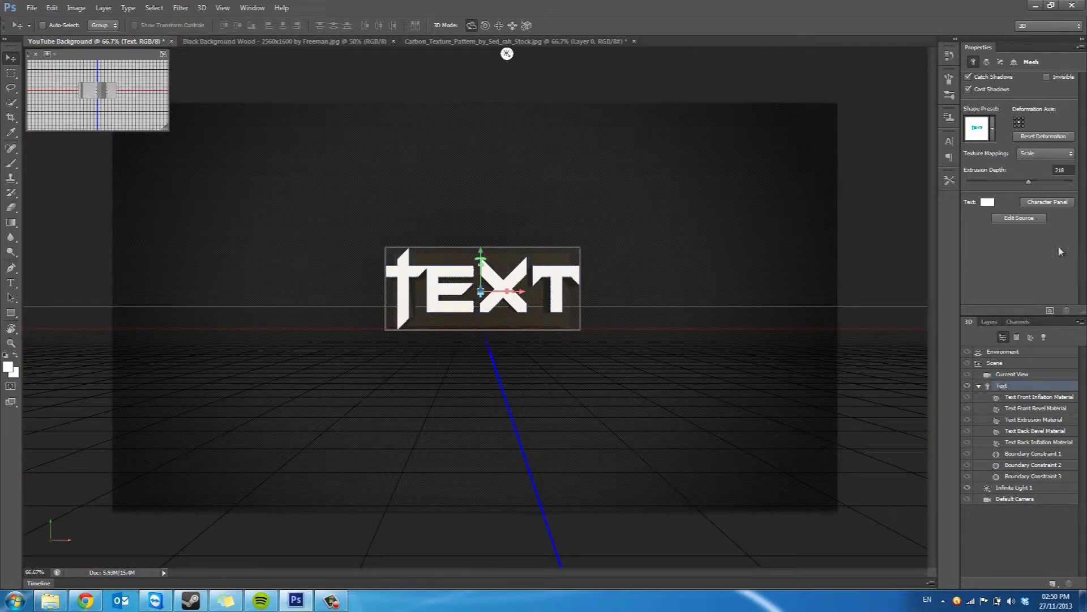
mouse_move(1029, 183)
mouse_down()
mouse_move(1062, 182)
mouse_move(937, 182)
mouse_move(1028, 186)
mouse_up()
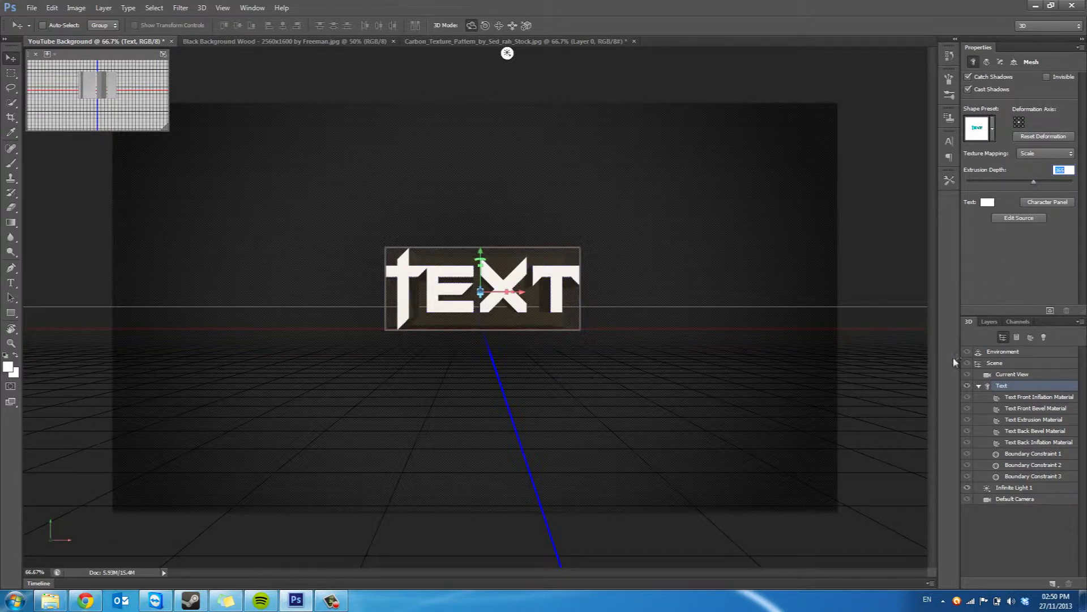
View Scene and Environment settings, return to Essentials, and nudge Layer 1
click(993, 363)
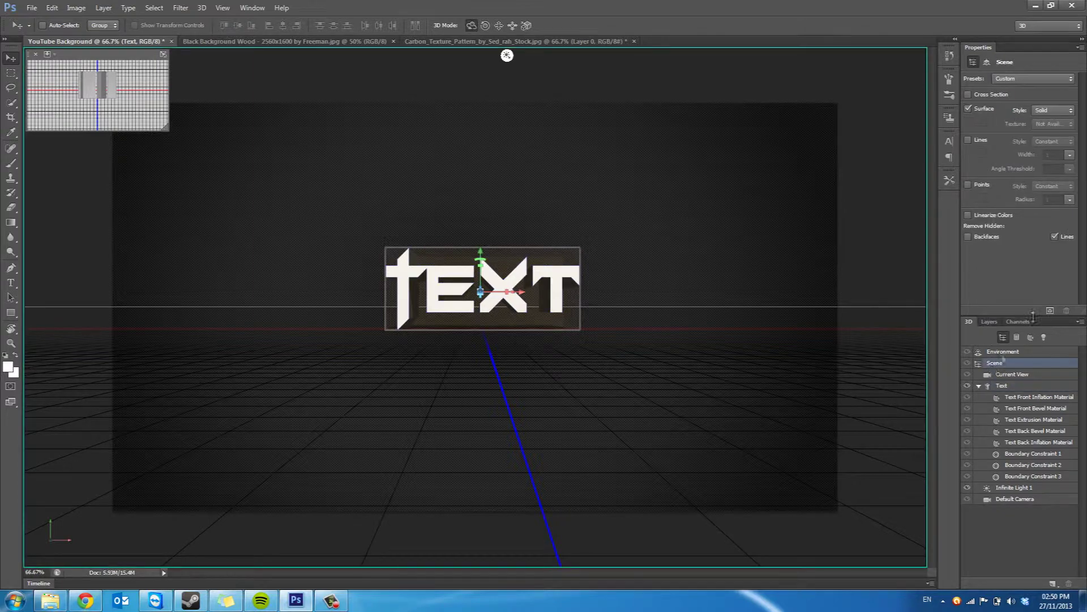
click(996, 352)
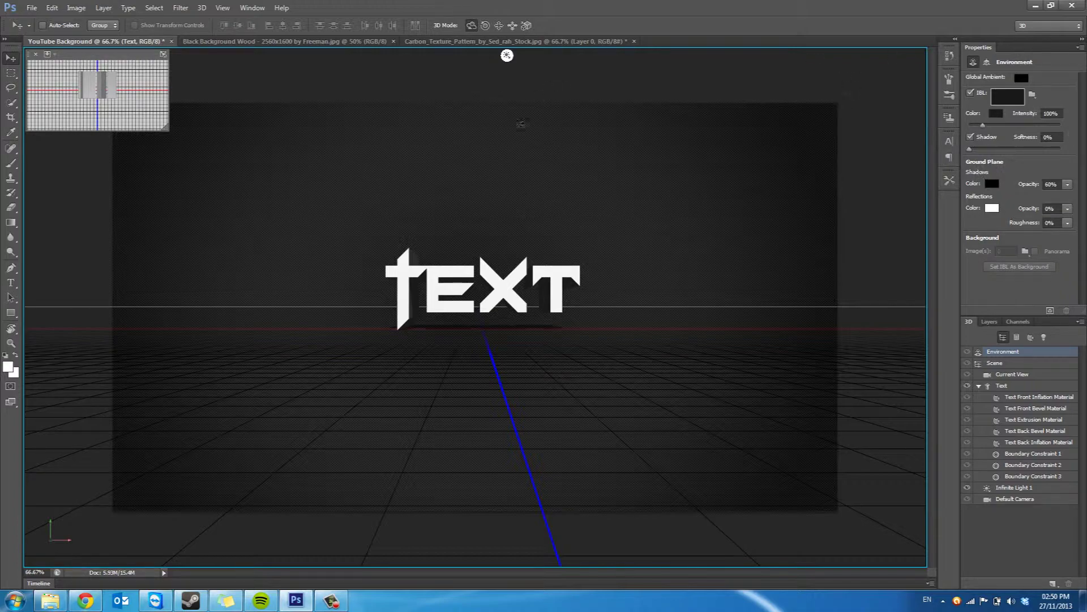
click(1055, 24)
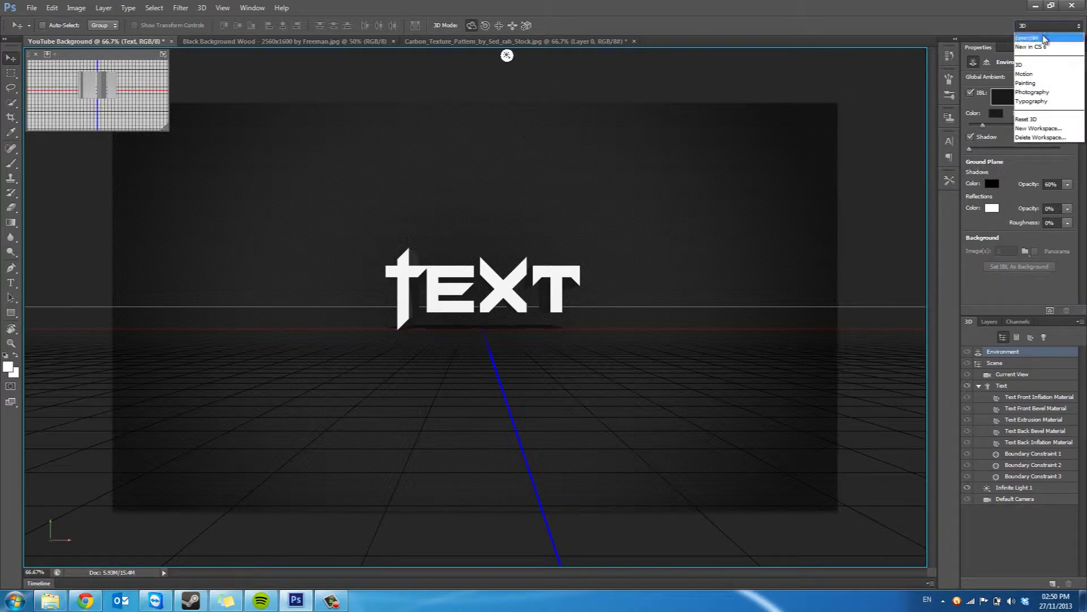
click(1045, 39)
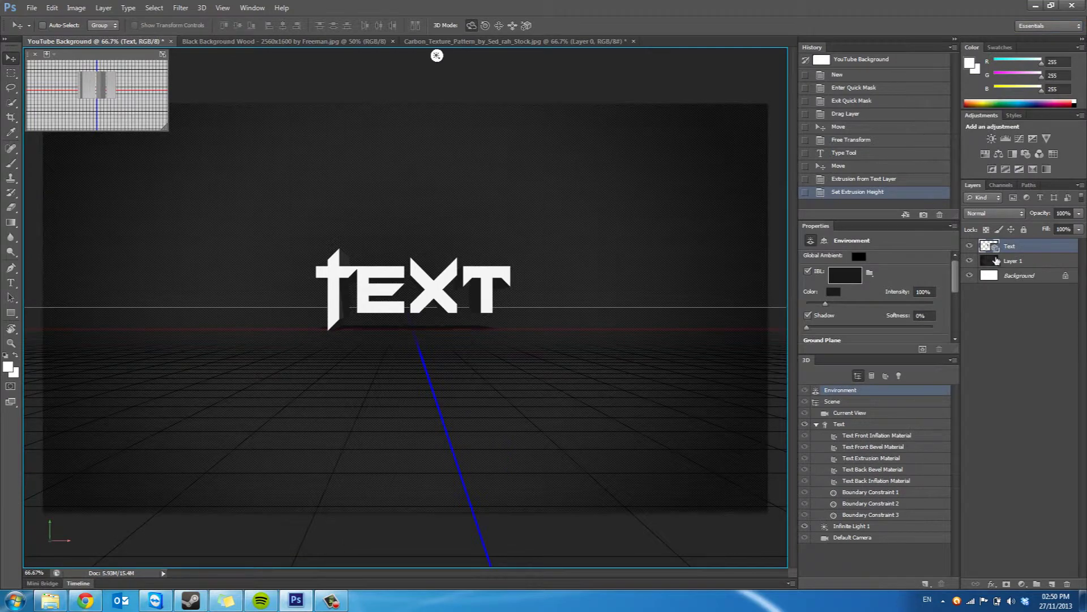
click(1014, 261)
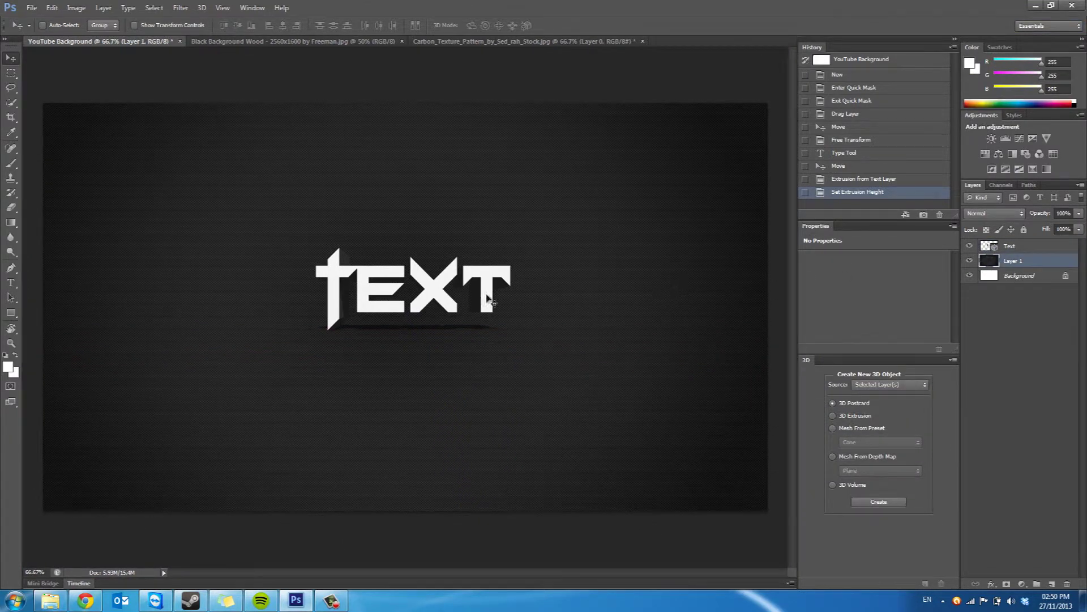
mouse_move(399, 290)
mouse_down()
mouse_move(391, 288)
mouse_move(403, 290)
mouse_up()
Open Ground_Crack_02.jpg from the Textures folder
click(31, 7)
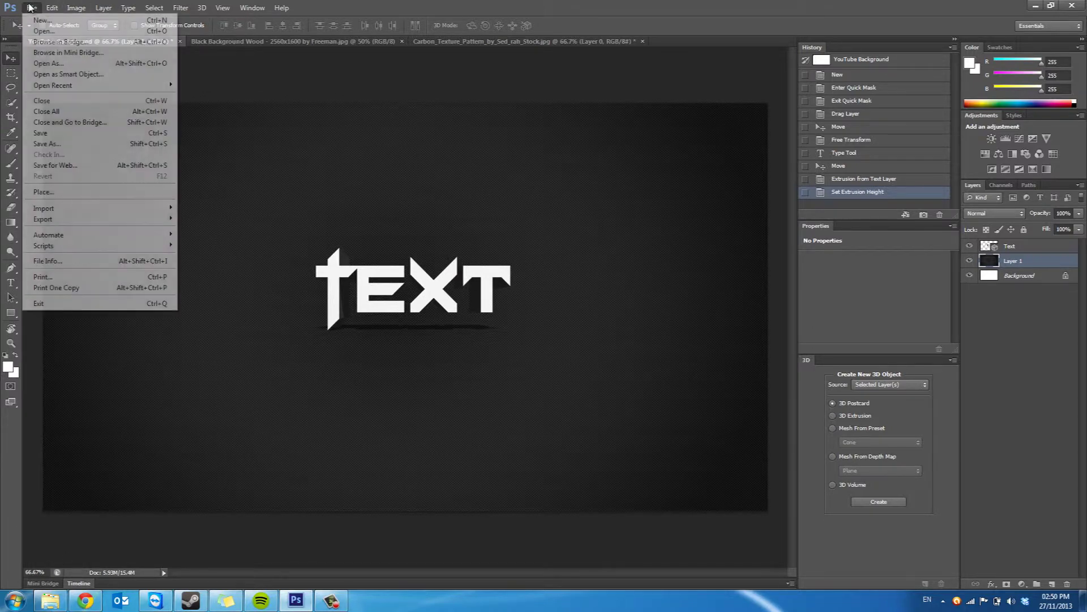
click(42, 37)
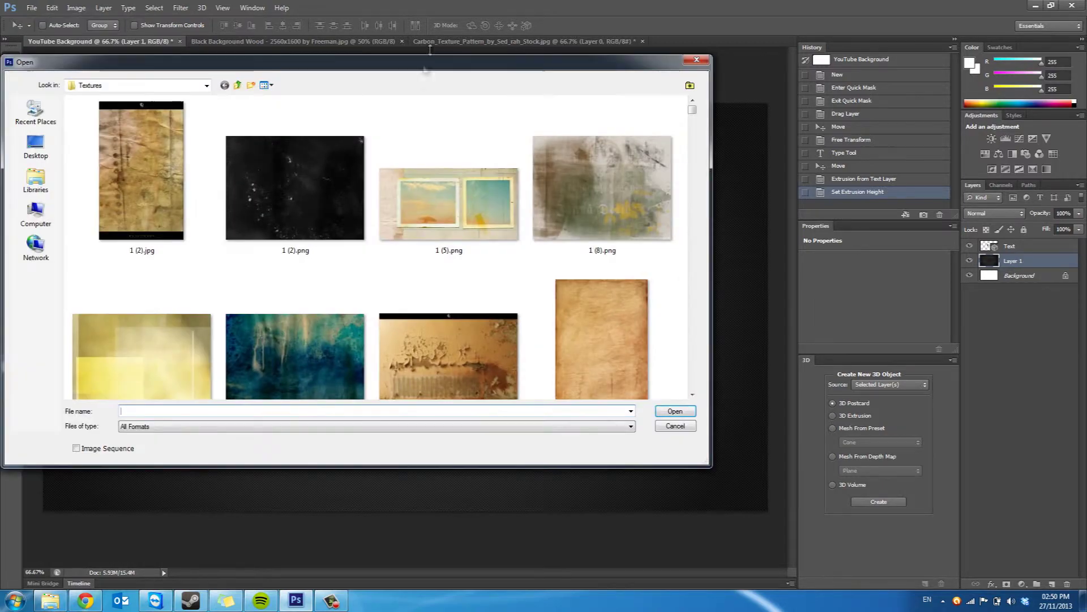
click(334, 184)
key(Down)
key(Down)
key(Down)
key(Down)
key(Down)
key(Down)
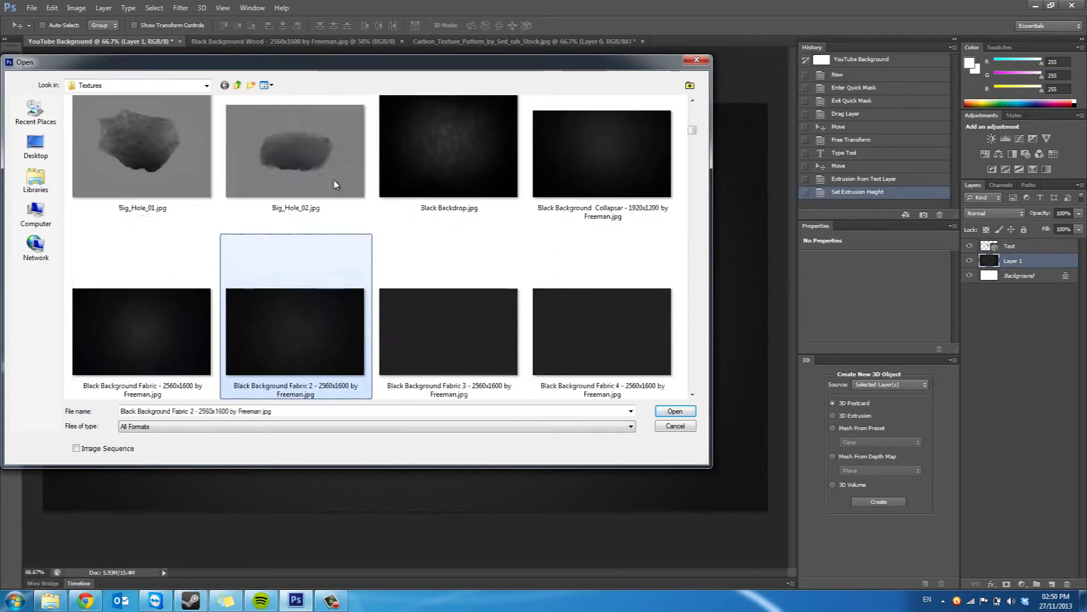
key(Up)
key(Up)
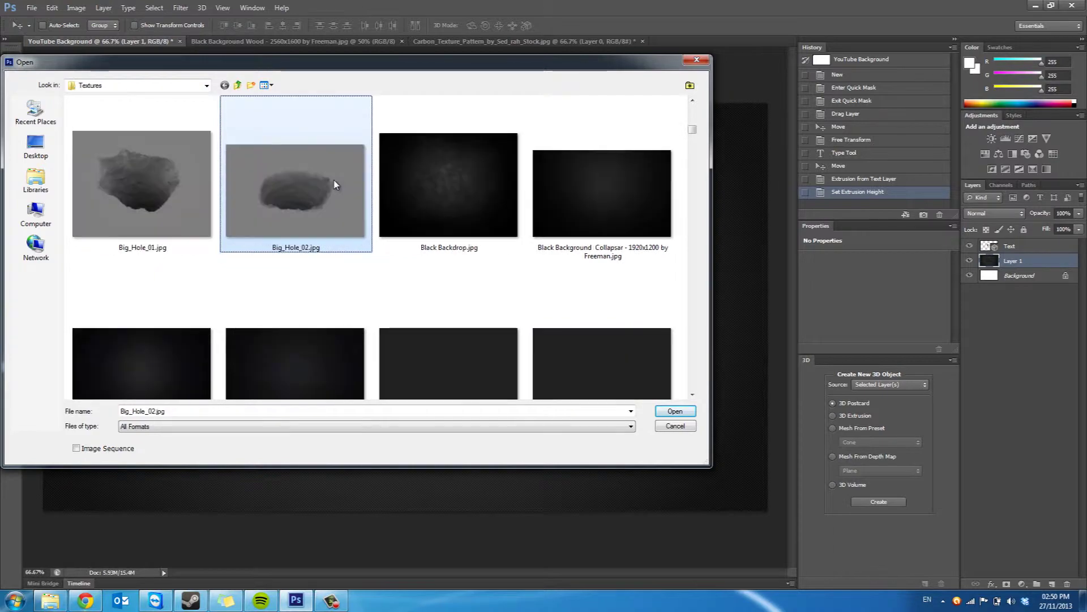
key(Left)
key(Down)
key(Down)
key(Down)
key(Right)
key(Down)
key(Down)
key(Down)
key(Down)
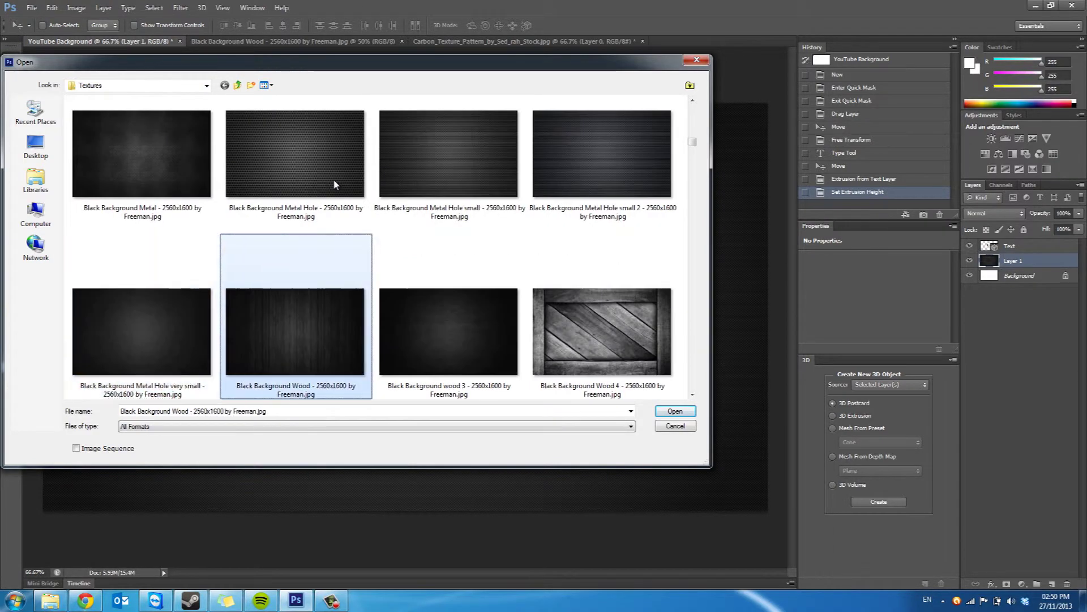
key(Down)
key(Down)
key(Down)
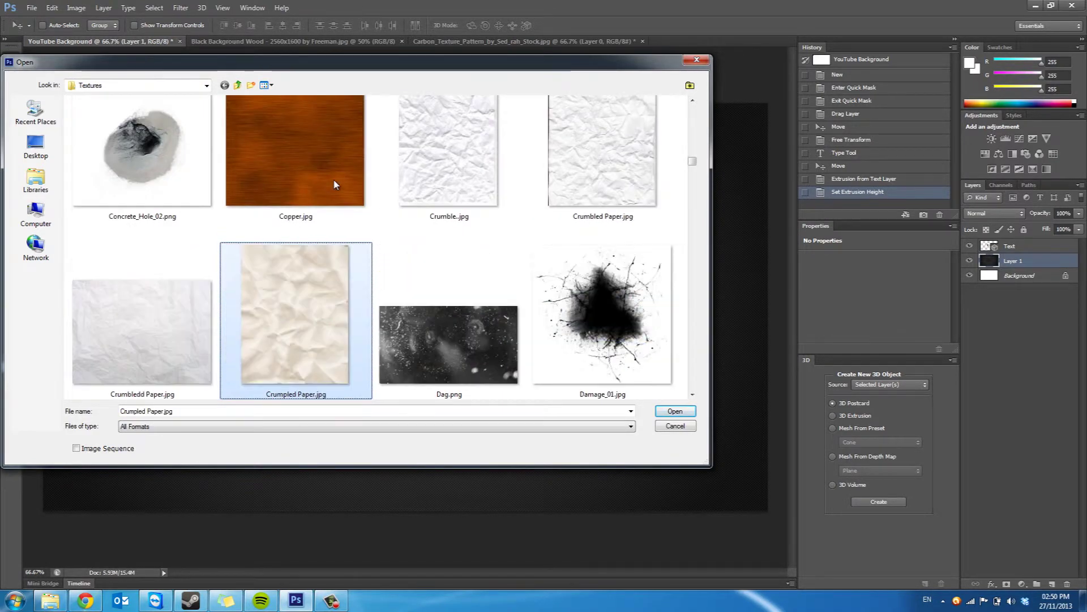
key(Down)
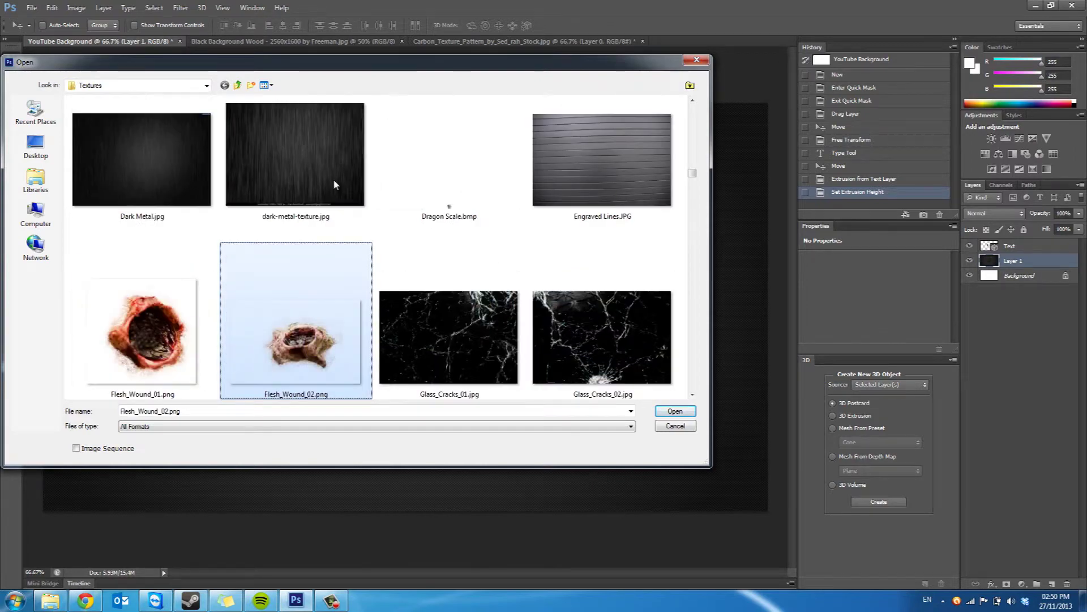
key(Down)
key(Down)
key(Down)
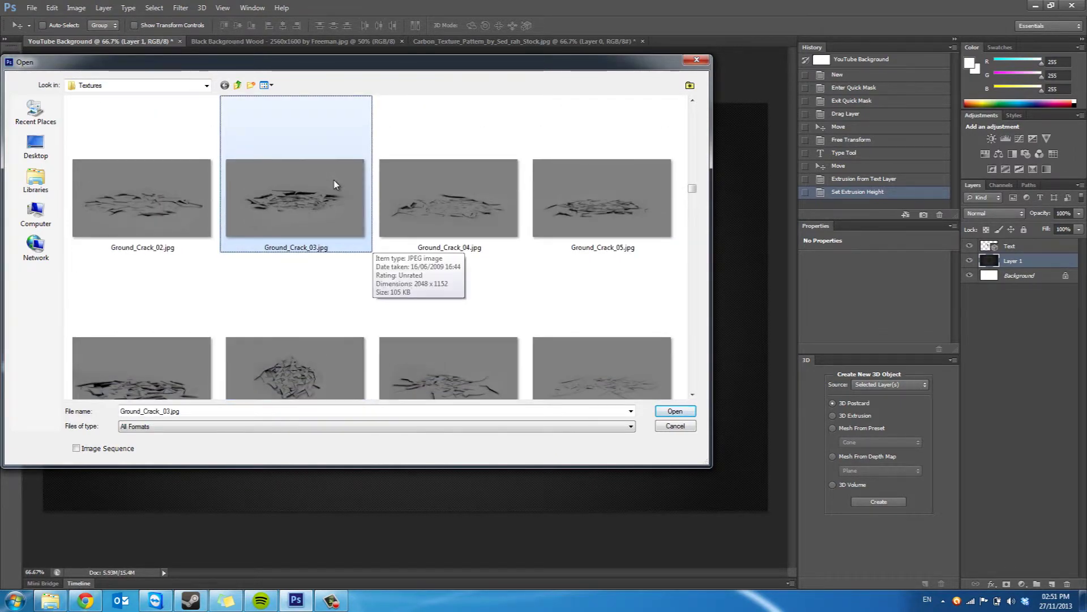
key(Left)
key(Return)
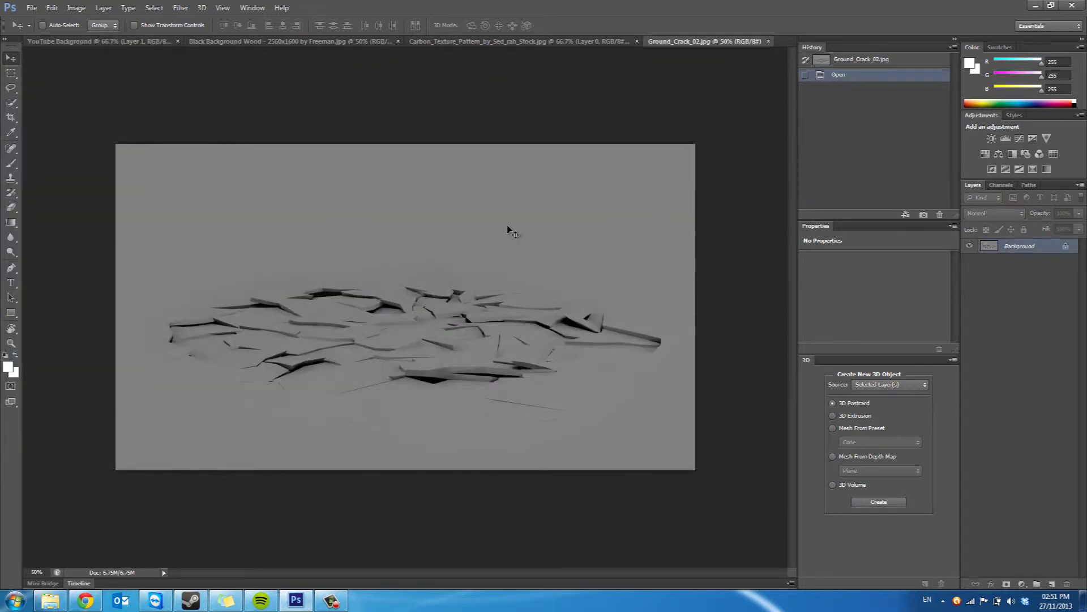
Unlock the crack image as Layer 0 and drag it into YouTube Background
double_click(1008, 245)
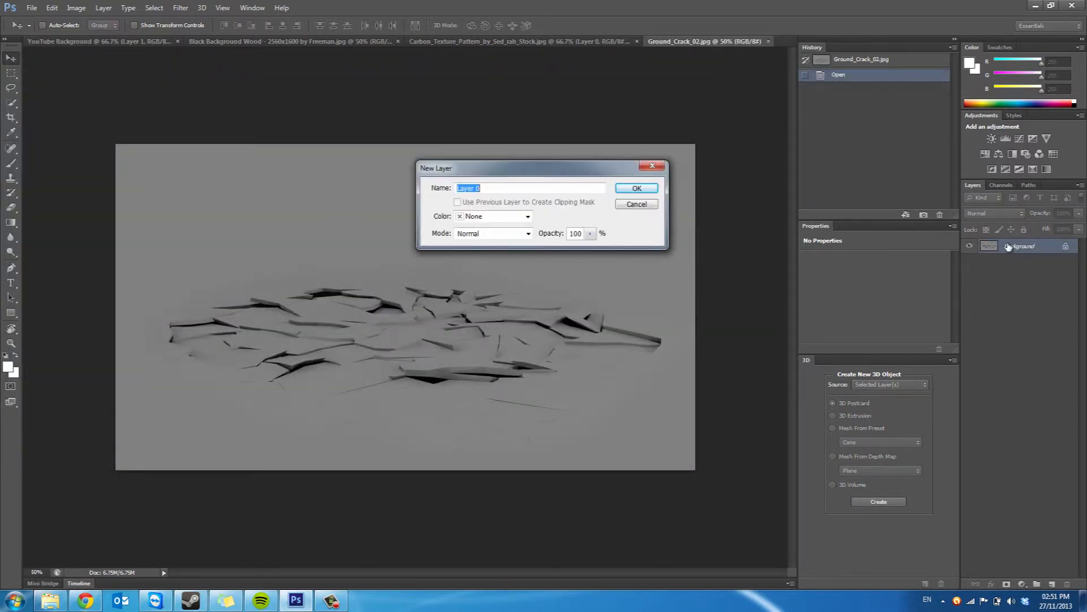
key(Return)
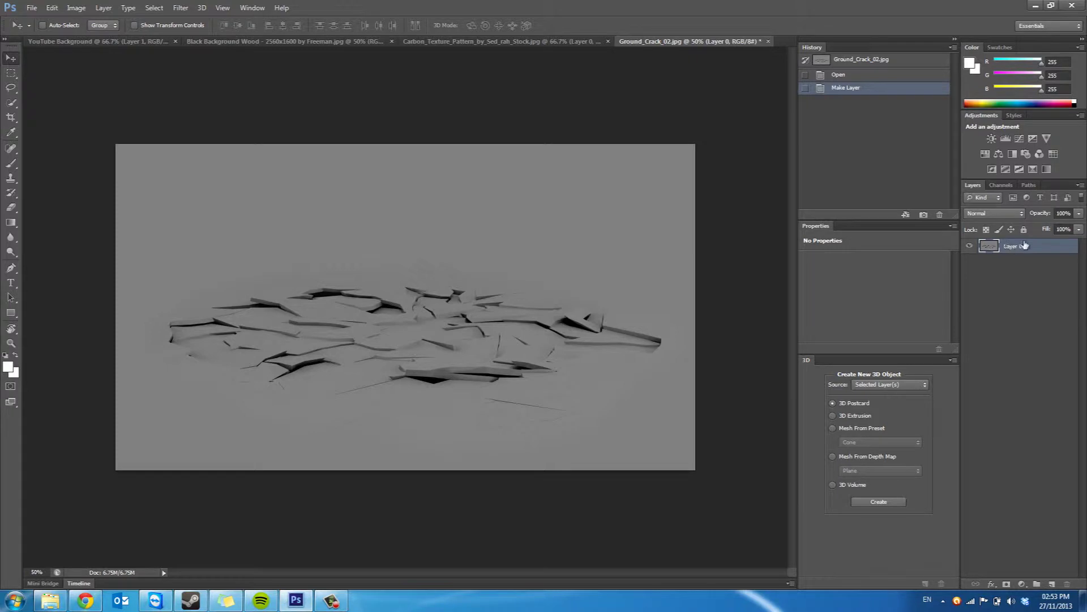
drag(593, 297, 319, 176)
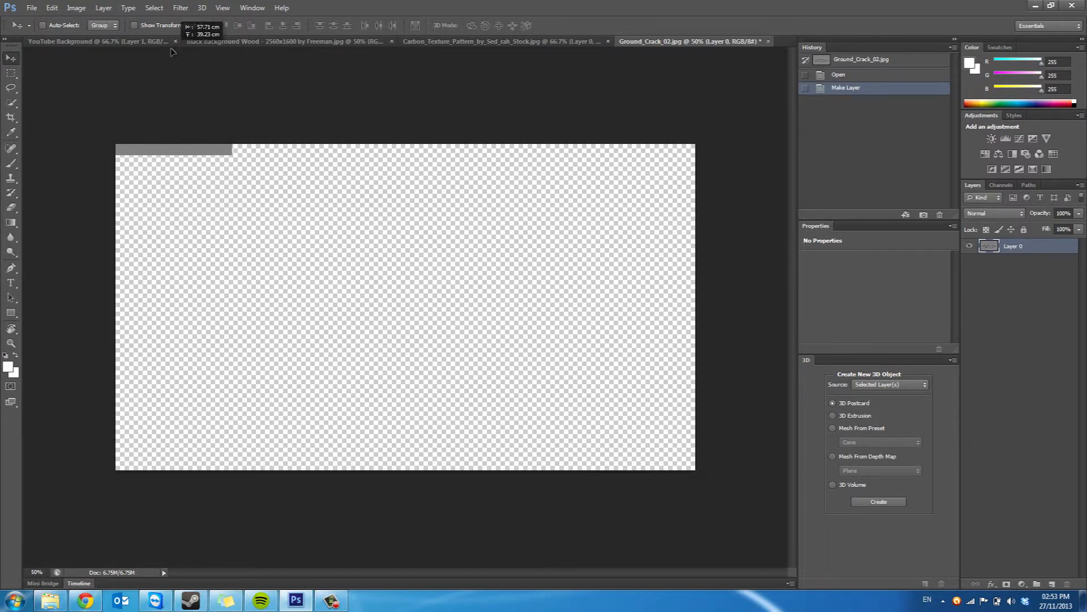
drag(173, 52, 580, 390)
Zoom out and scale the ground crack layer down to 52%
key(ctrl+minus)
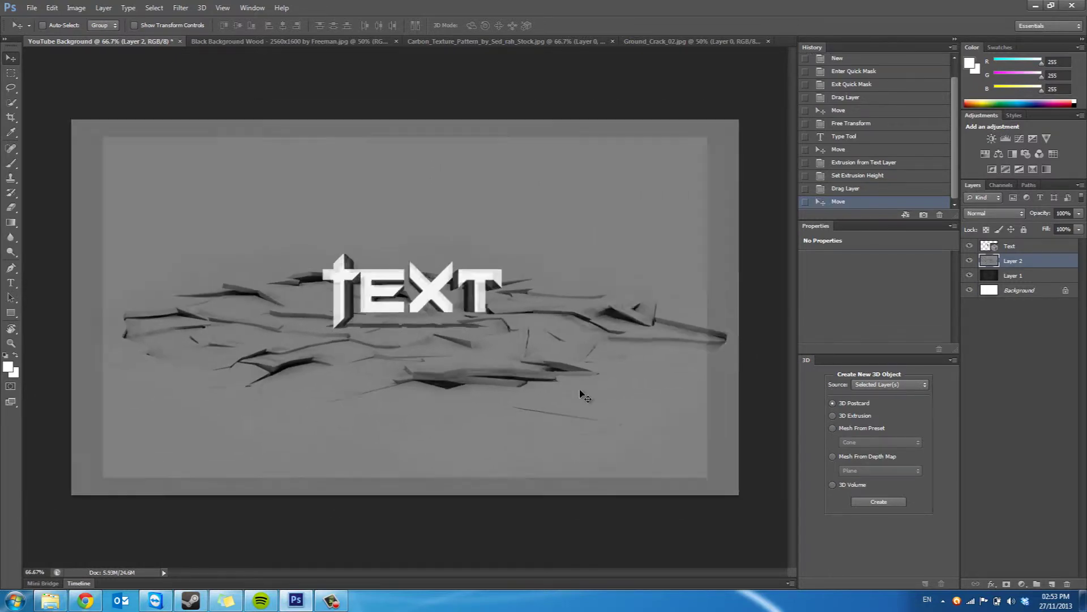
key(ctrl+t)
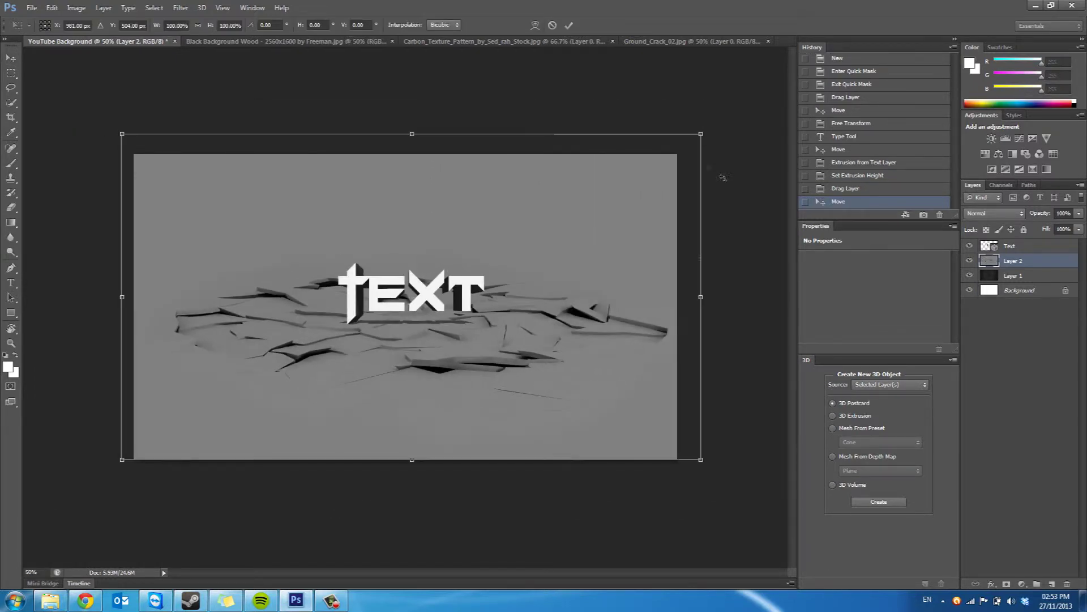
drag(703, 132, 426, 291)
drag(384, 369, 451, 329)
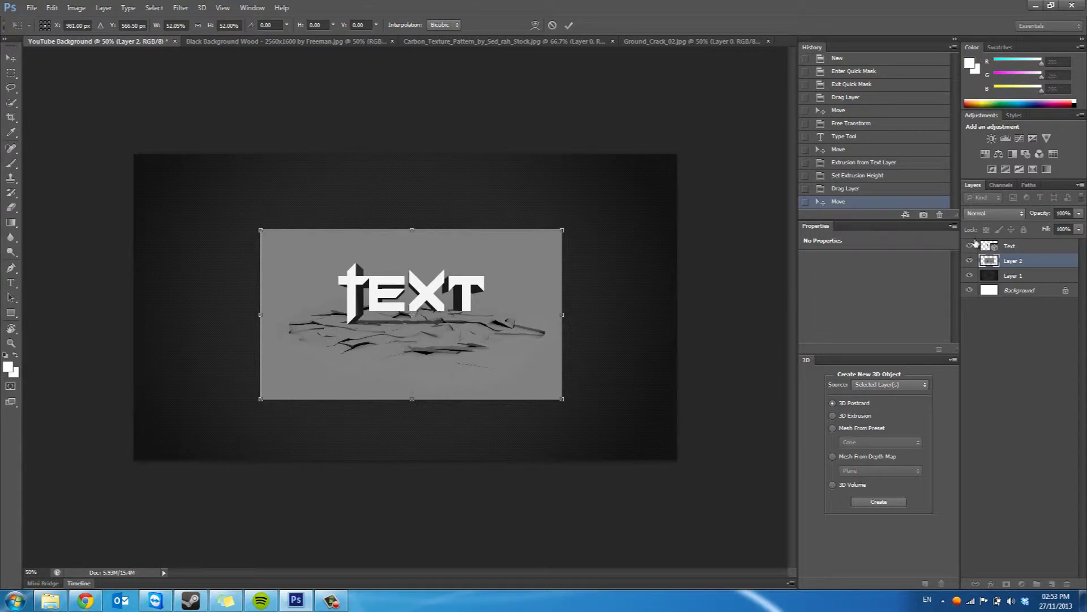
Try blend modes on the cracks, landing near Soft Light, and apply the transform
click(989, 218)
click(983, 231)
key(Down)
key(Down)
key(Down)
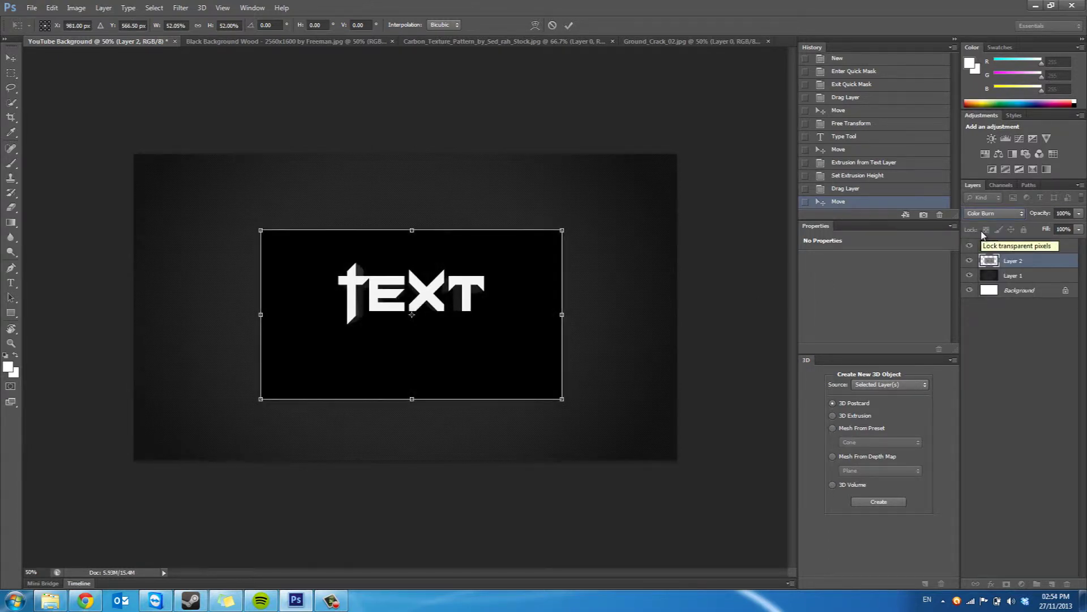
key(Down)
key(Down)
key(Down)
key(Down)
key(Down)
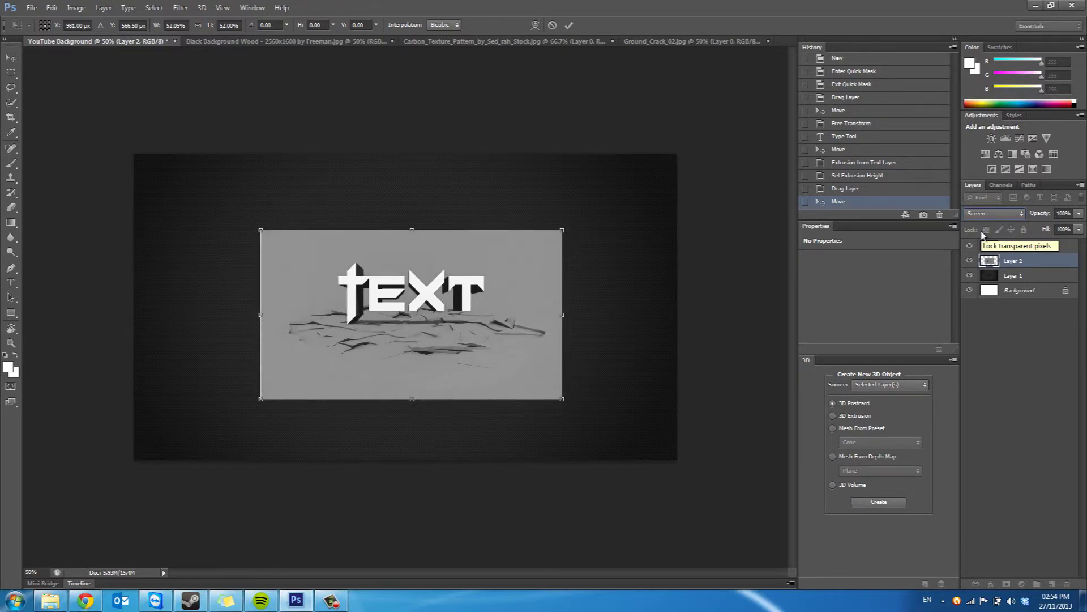
key(Down)
key(Down)
key(Down)
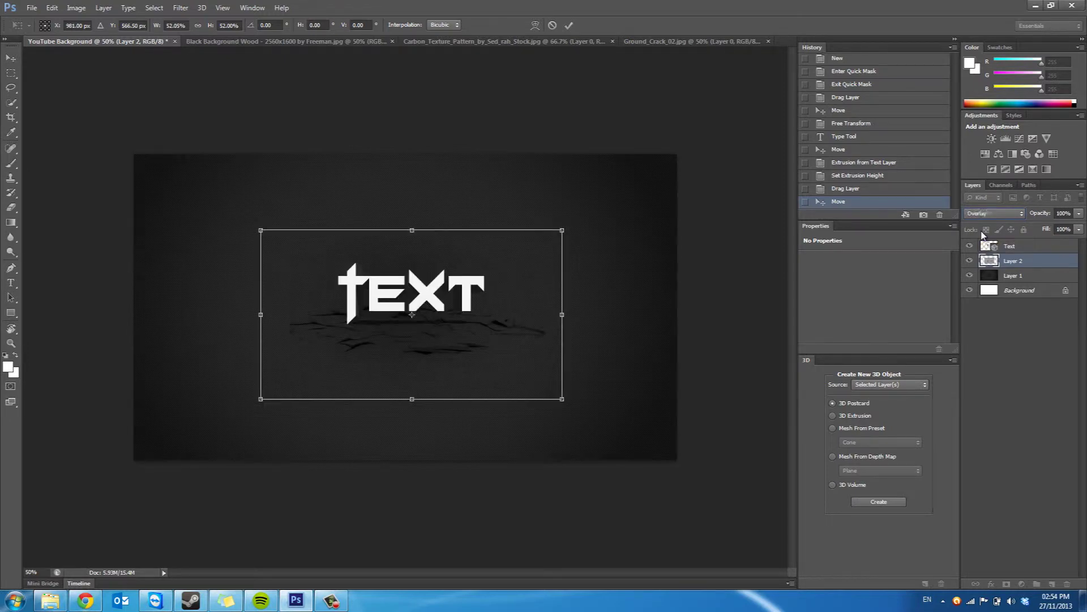
key(Down)
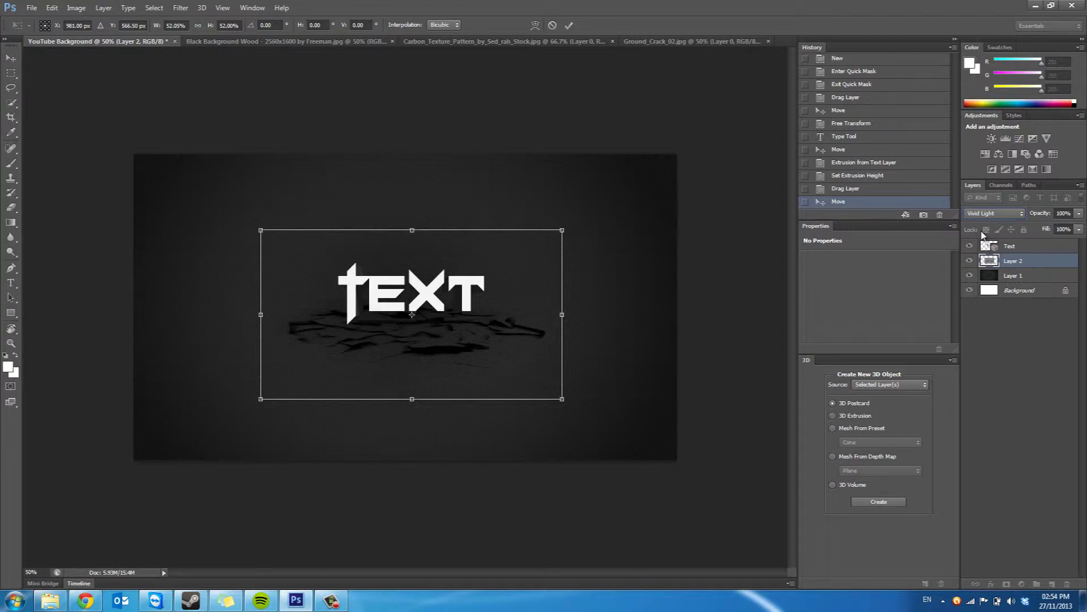
key(Up)
key(Up)
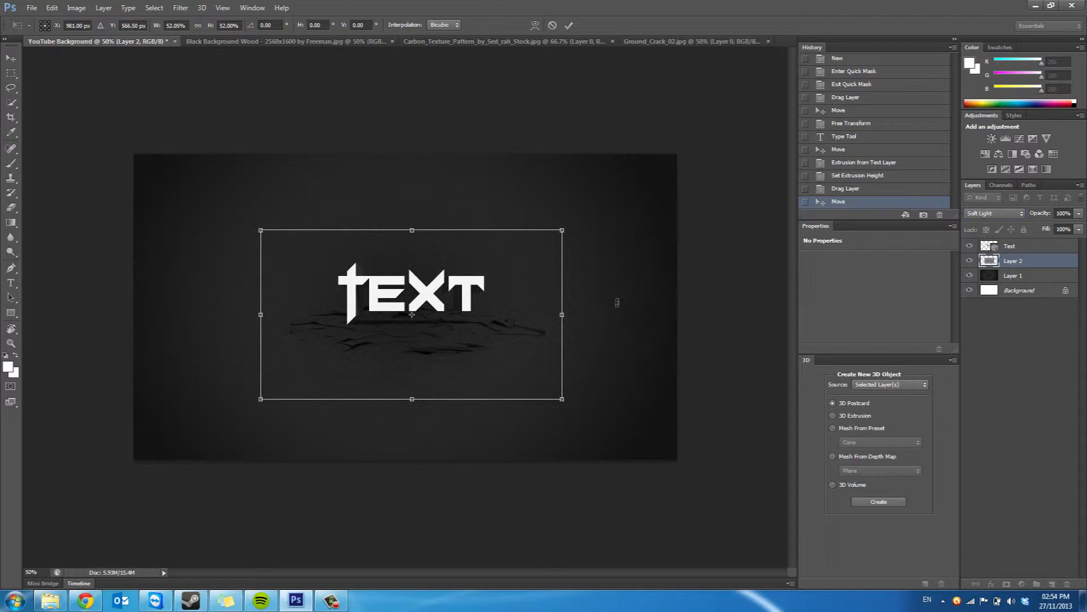
click(10, 73)
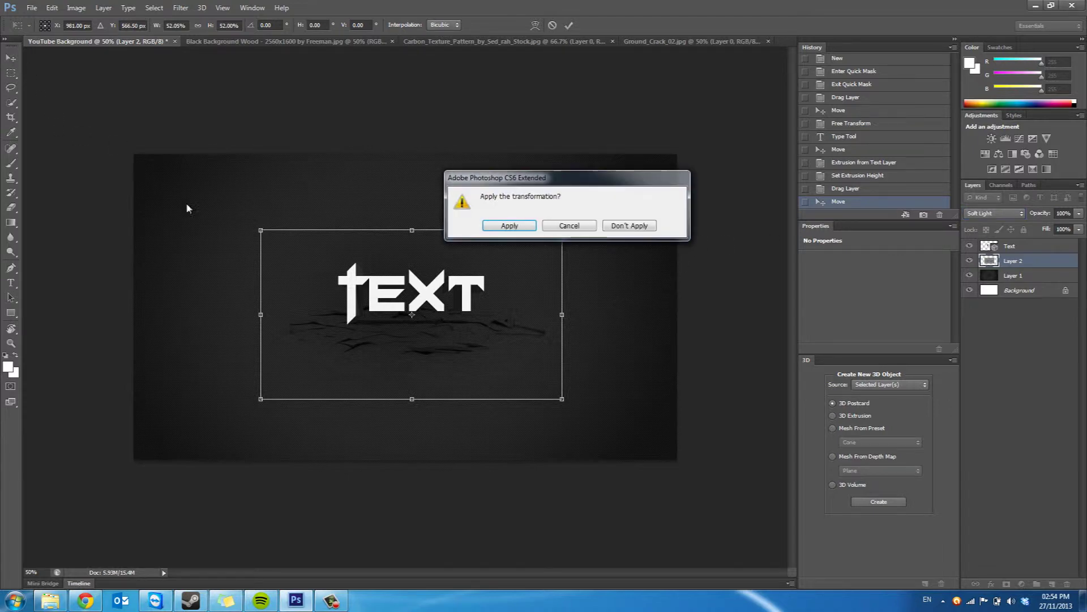
click(512, 224)
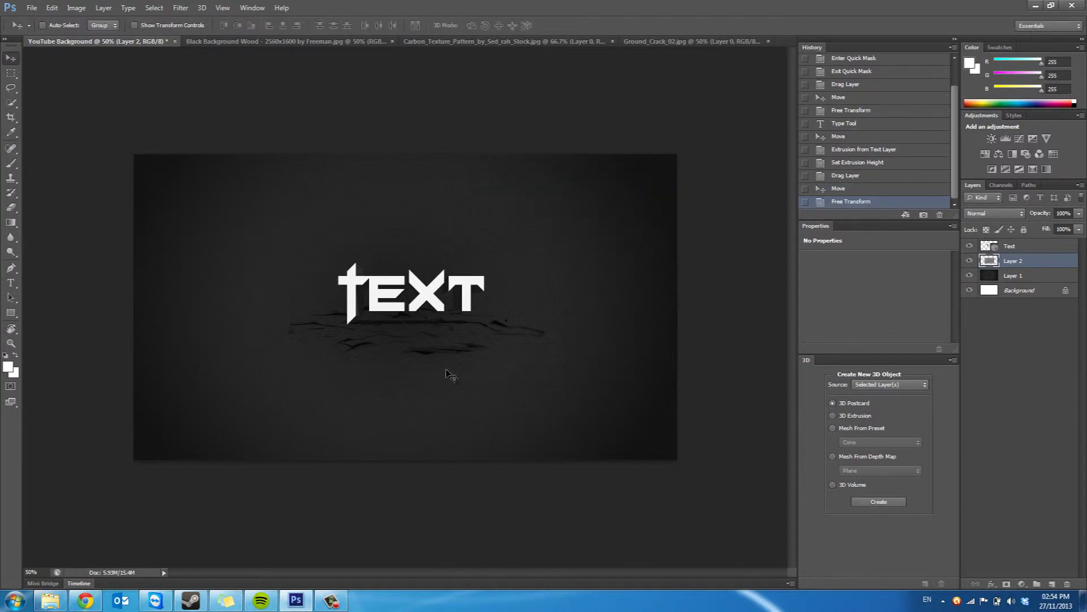
Set the crack layer to Soft Light and browse to the Optical Flares folder
key(shift+alt+f)
drag(448, 369, 451, 368)
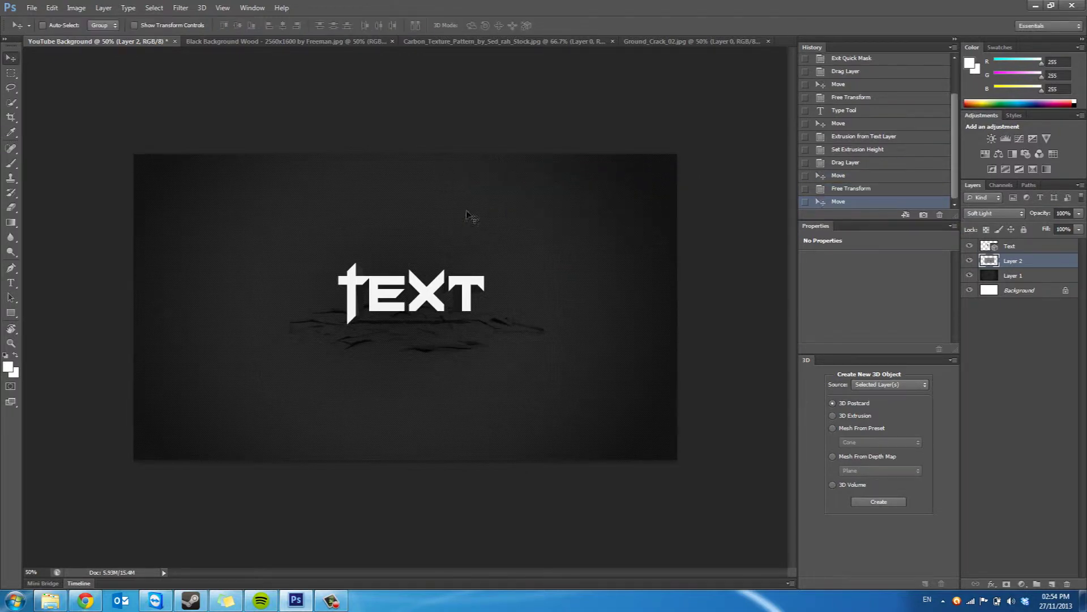
click(32, 7)
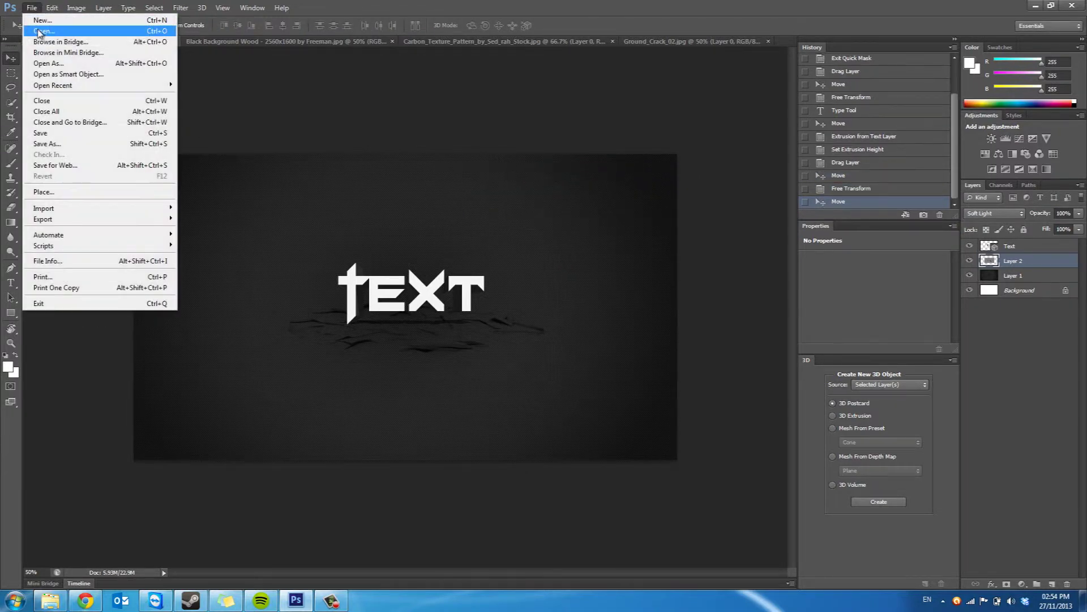
click(40, 34)
click(293, 161)
key(BackSpace)
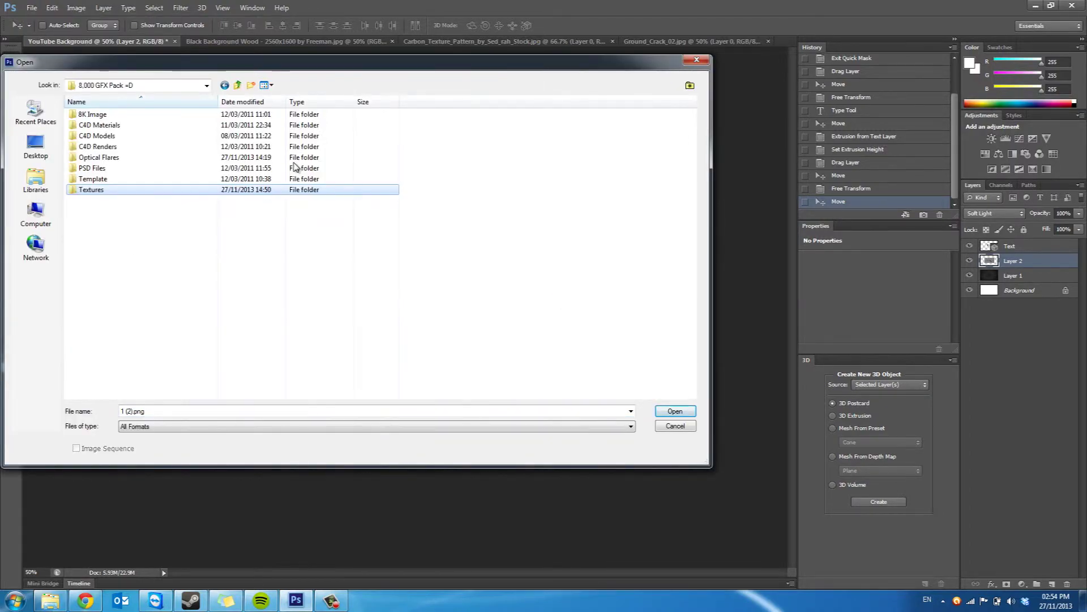
double_click(294, 167)
Open the Comp 1_00000.png flare image
key(Down)
key(Down)
key(Down)
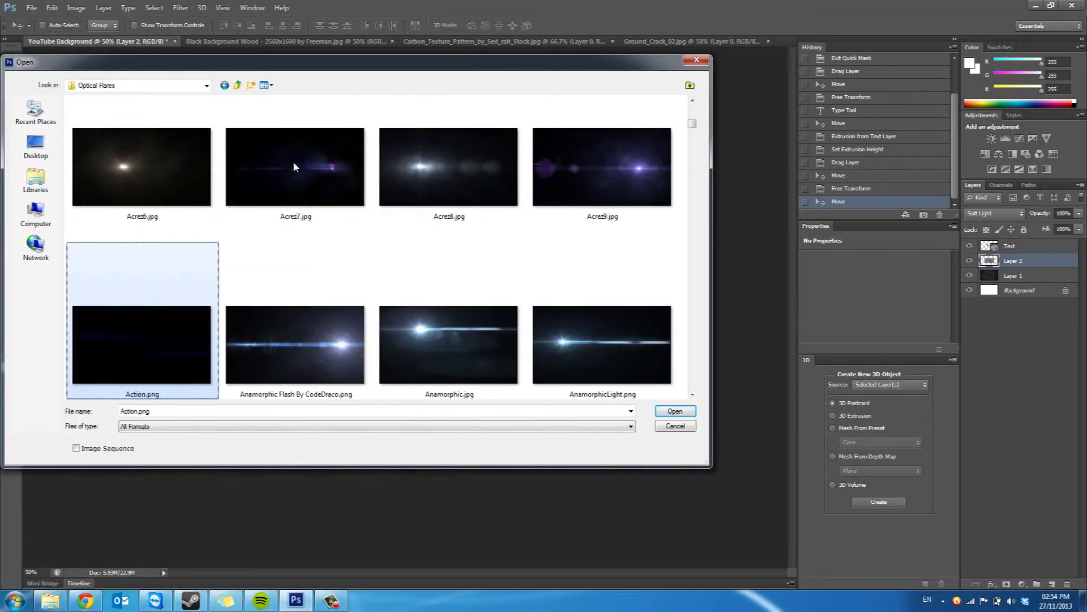
key(Right)
key(Down)
key(Right)
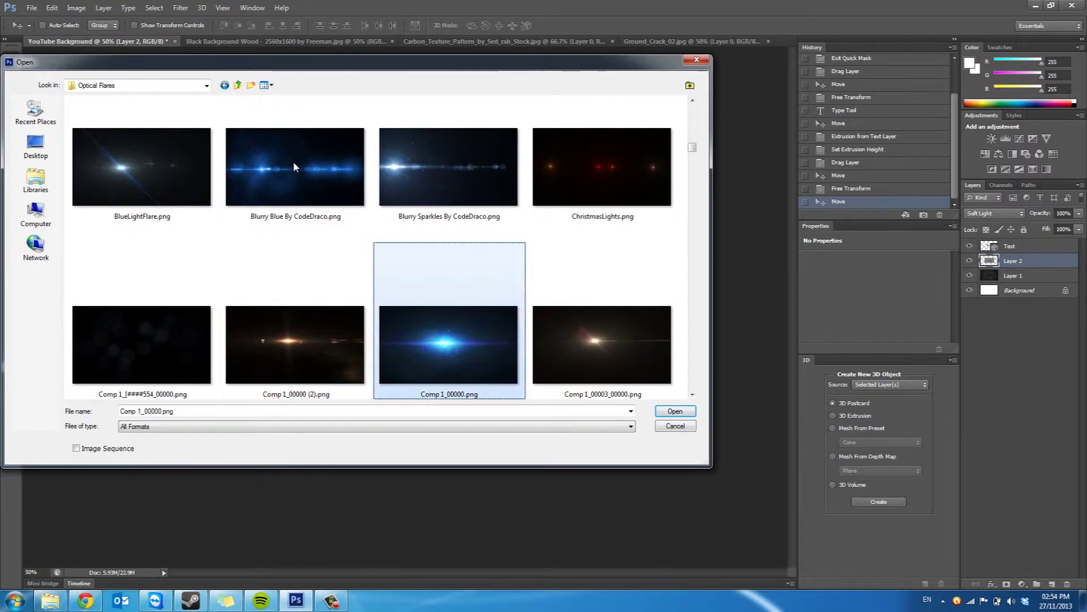
key(Up)
key(Down)
key(Return)
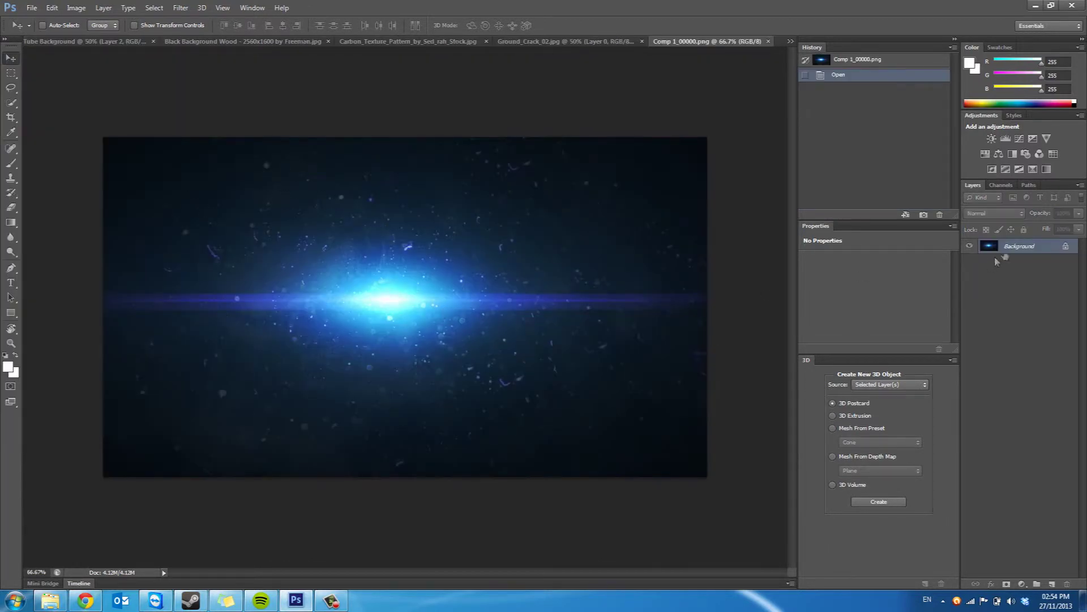
Unlock the flare's background as Layer 0 and drag it into YouTube Background
double_click(1014, 249)
key(Return)
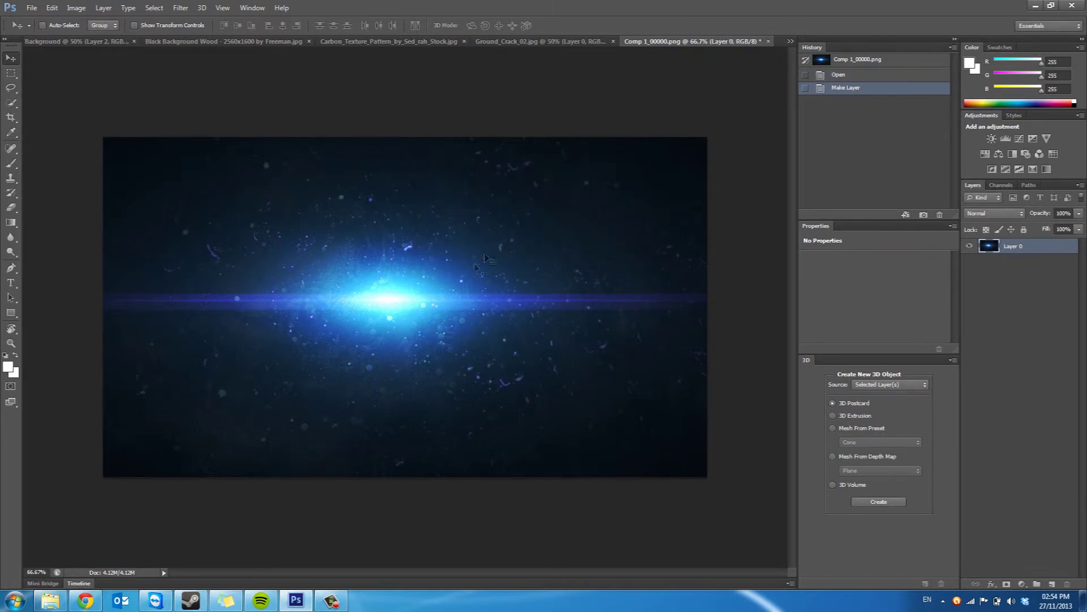
drag(484, 257, 360, 255)
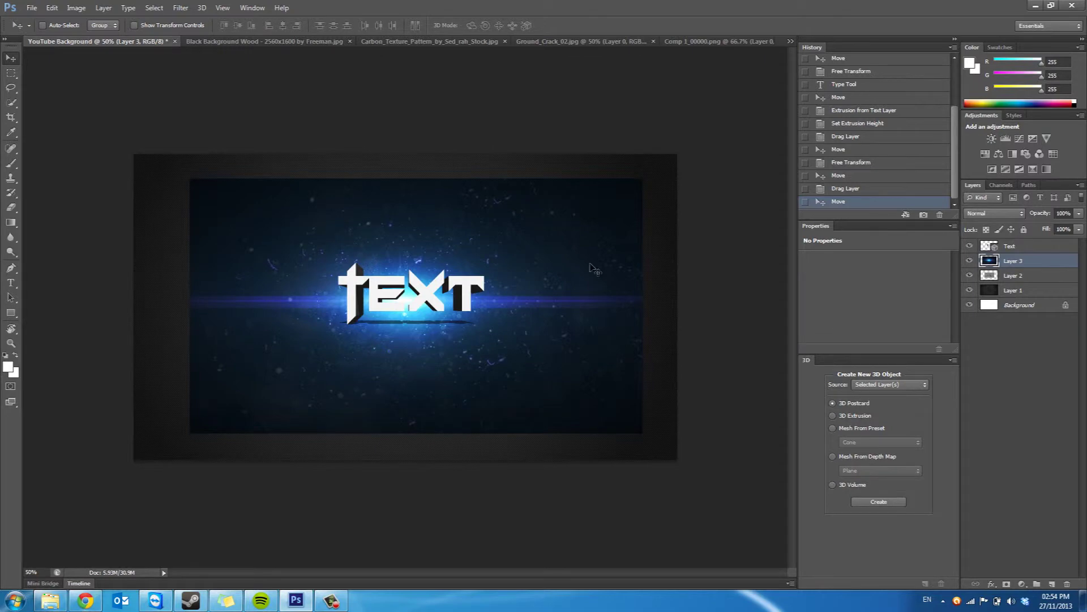
Revert the blue flare layer via History, then close Black Background Wood and Carbon_Texture without saving
key(ctrl+z)
key(ctrl+z)
key(ctrl+z)
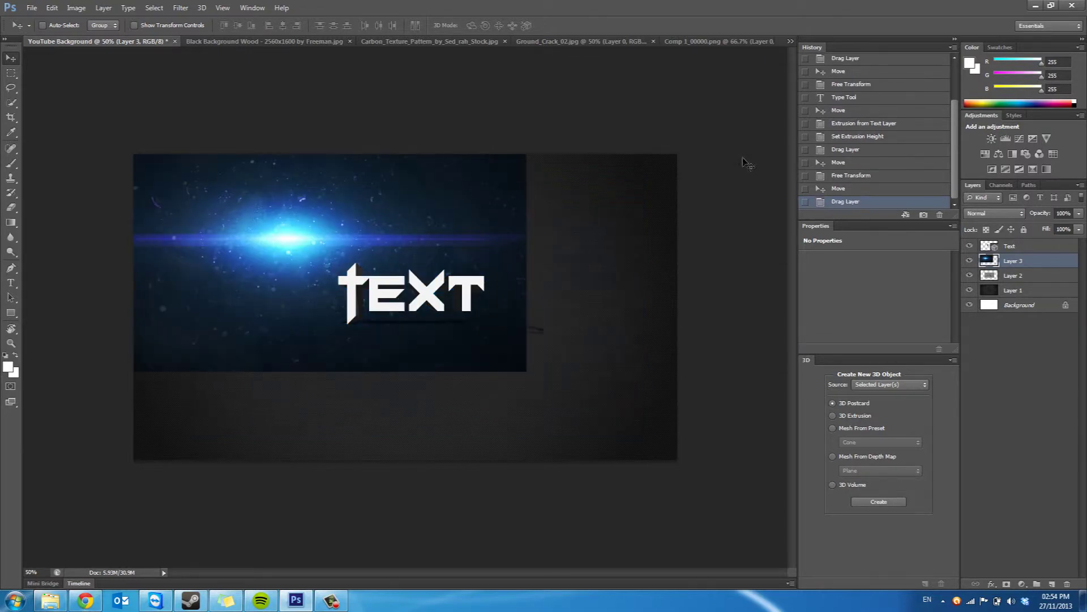
click(842, 188)
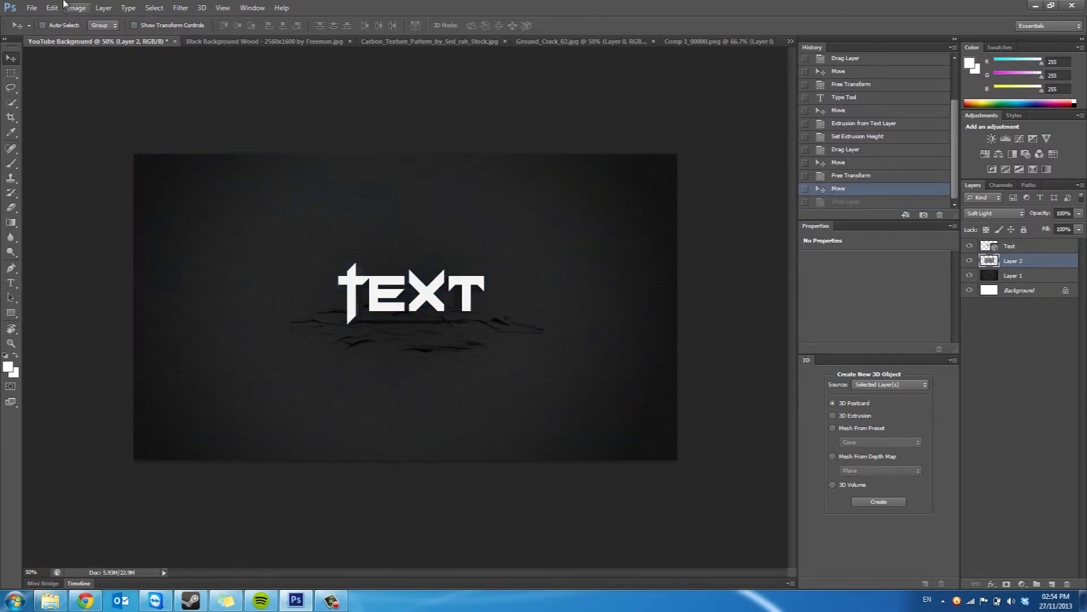
click(350, 41)
click(416, 42)
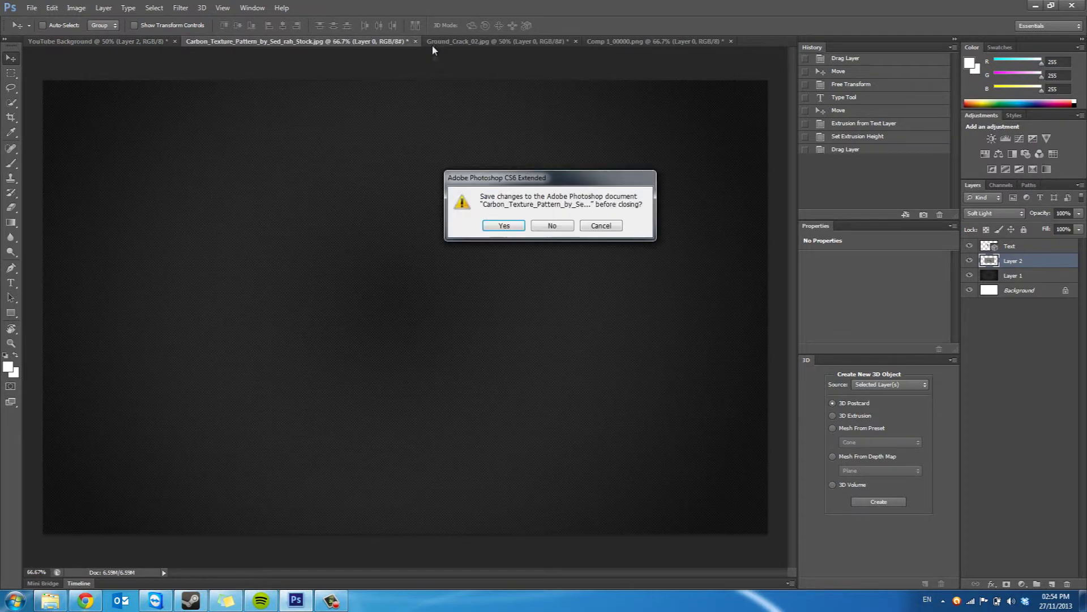
click(552, 225)
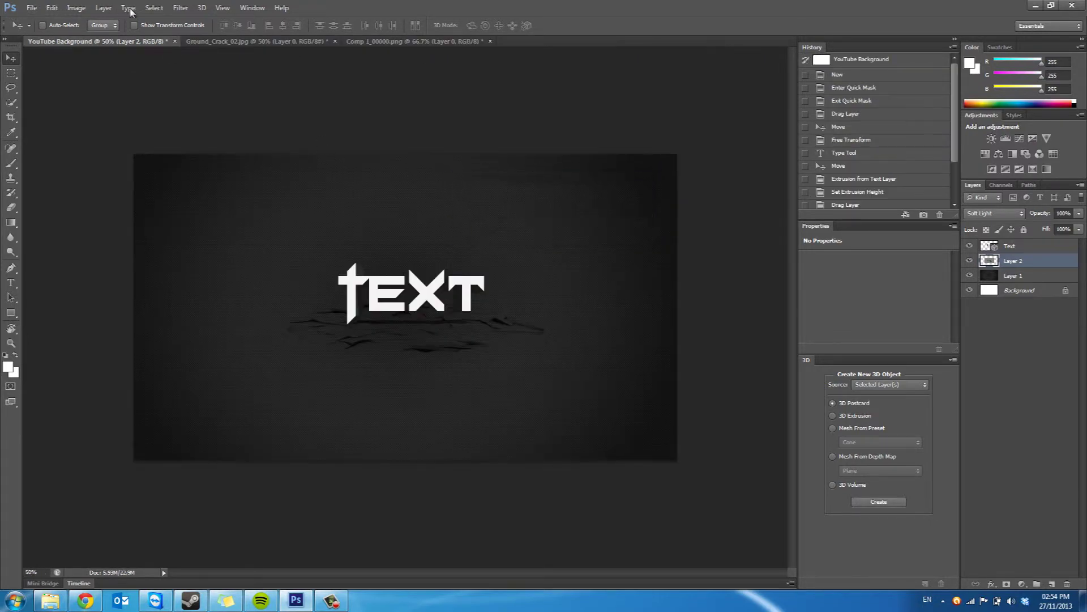
click(32, 7)
Browse the Optical Flares thumbnails in the Open dialog and open the red streak 3_00000.png
click(40, 31)
click(455, 230)
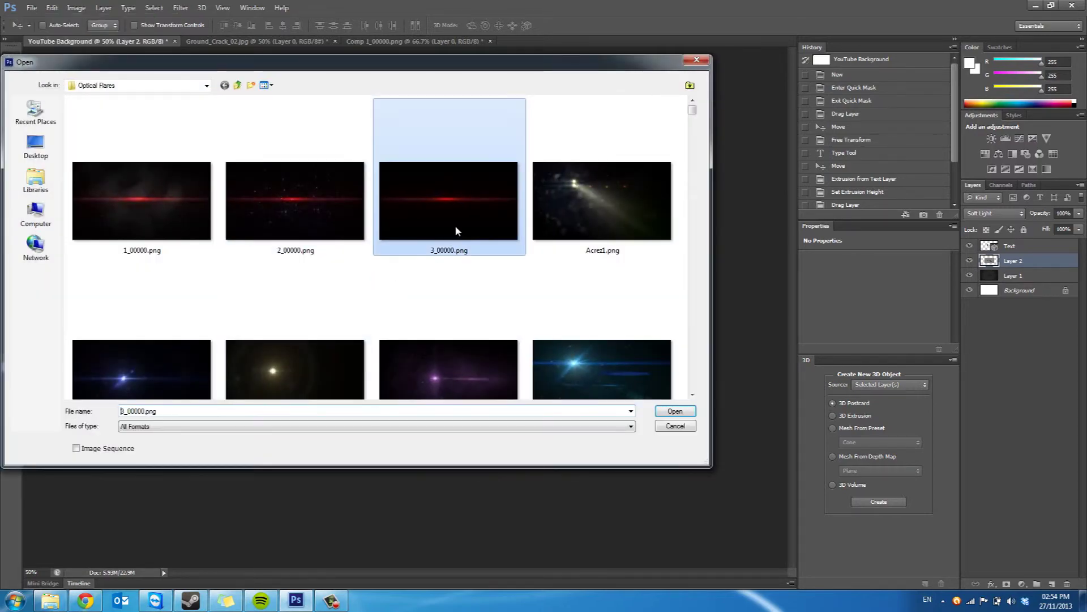
key(Down)
key(Down)
key(Down)
key(Down)
key(Down)
key(Down)
key(Down)
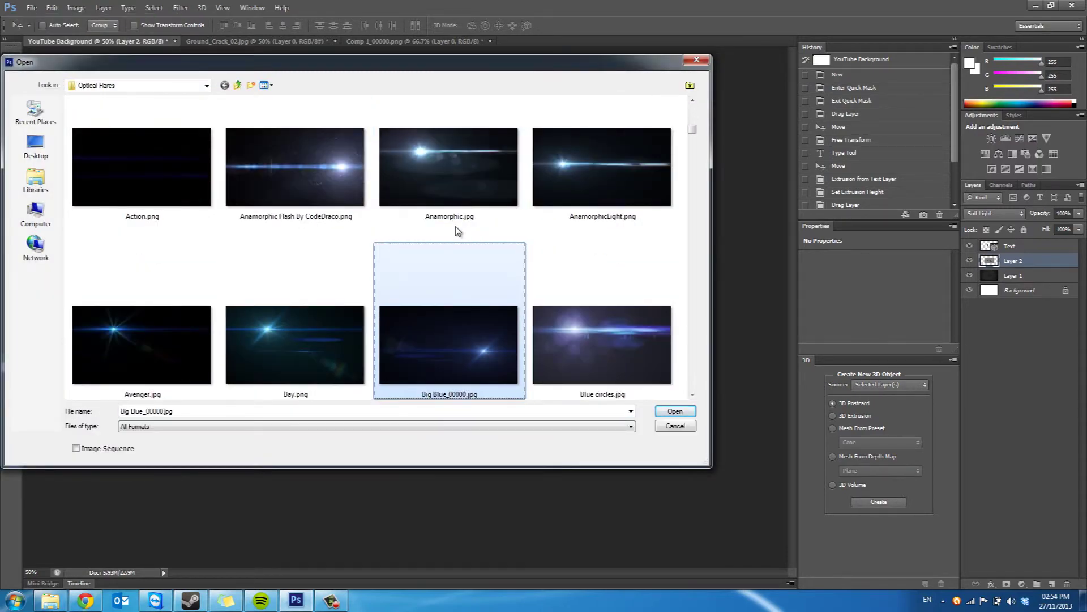
key(Down)
key(Down)
key(Down)
key(Down)
key(Down)
key(Down)
key(Down)
key(Down)
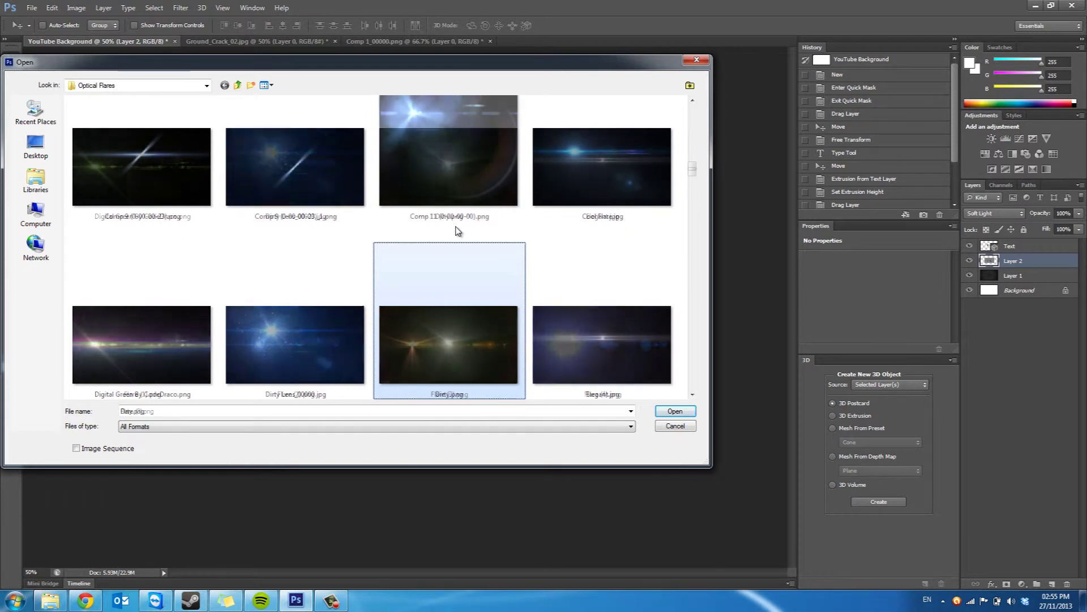
key(Down)
key(Down)
key(Down)
key(Down)
key(Down)
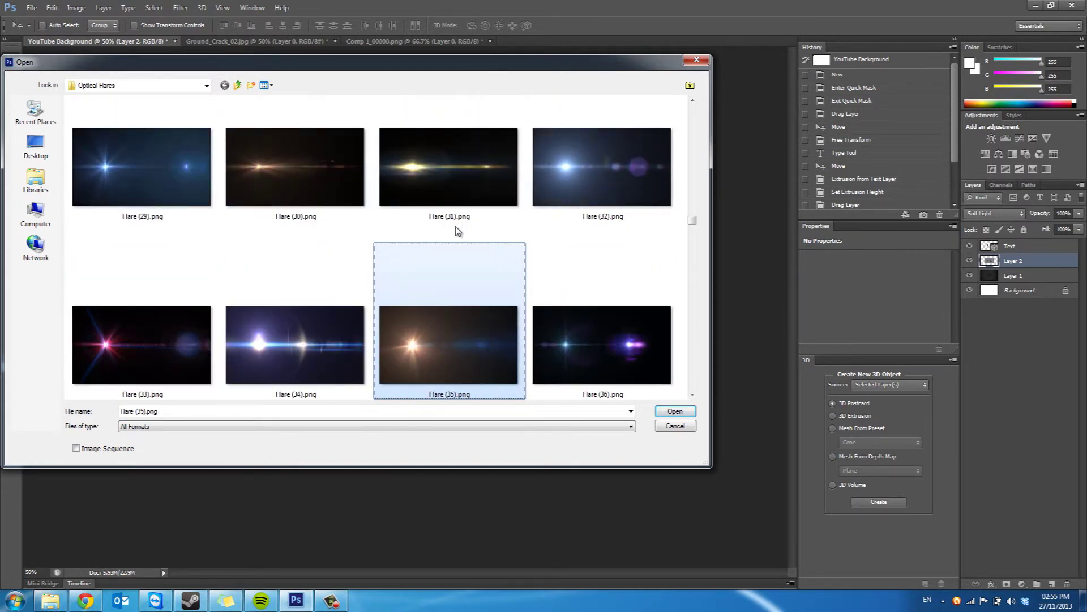
key(Up)
key(Up)
key(Up)
key(Up)
key(Up)
key(Up)
key(Up)
key(Up)
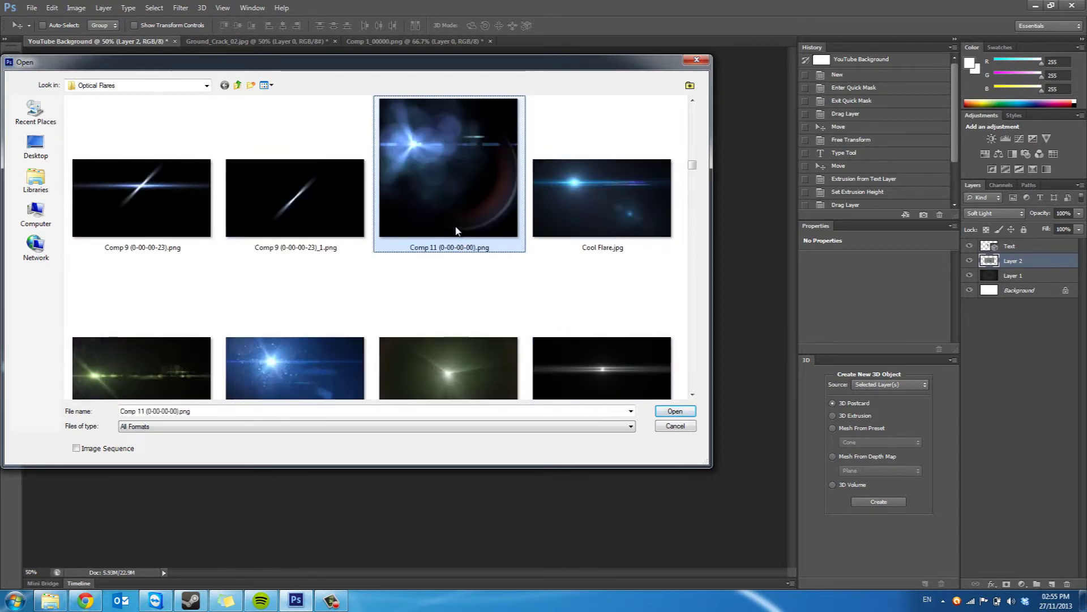
key(Up)
key(Up)
key(Up)
key(Up)
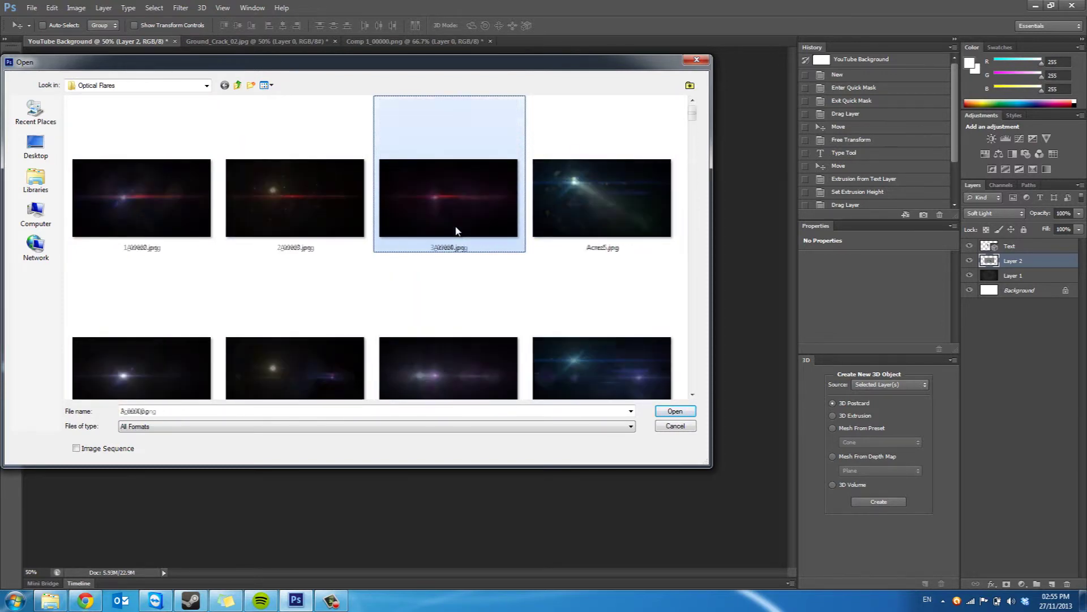
key(Return)
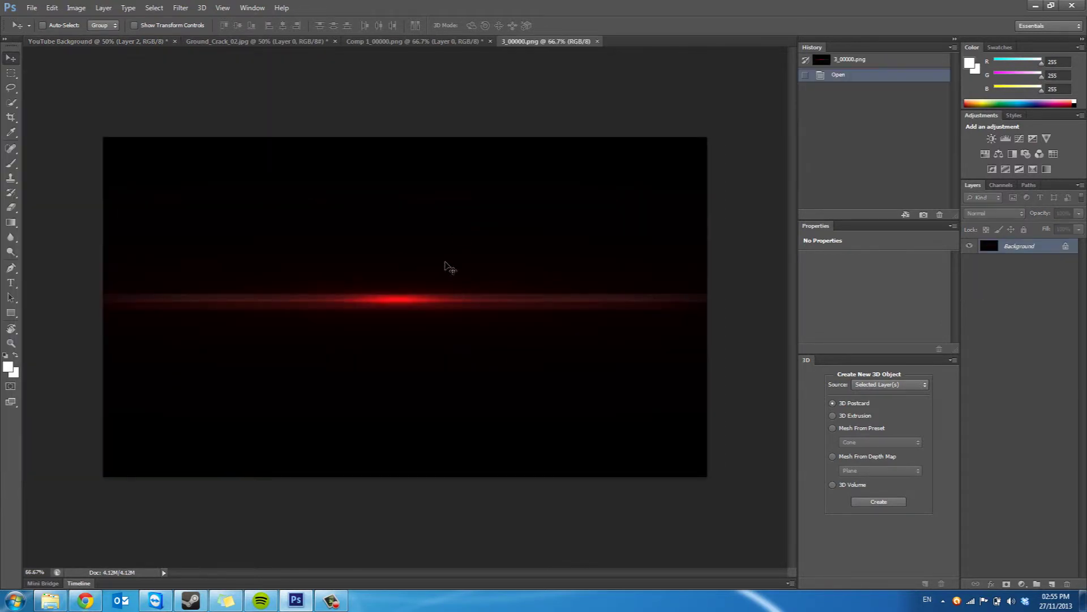
Convert the flare image's locked Background into an editable Layer 0
drag(429, 307, 328, 221)
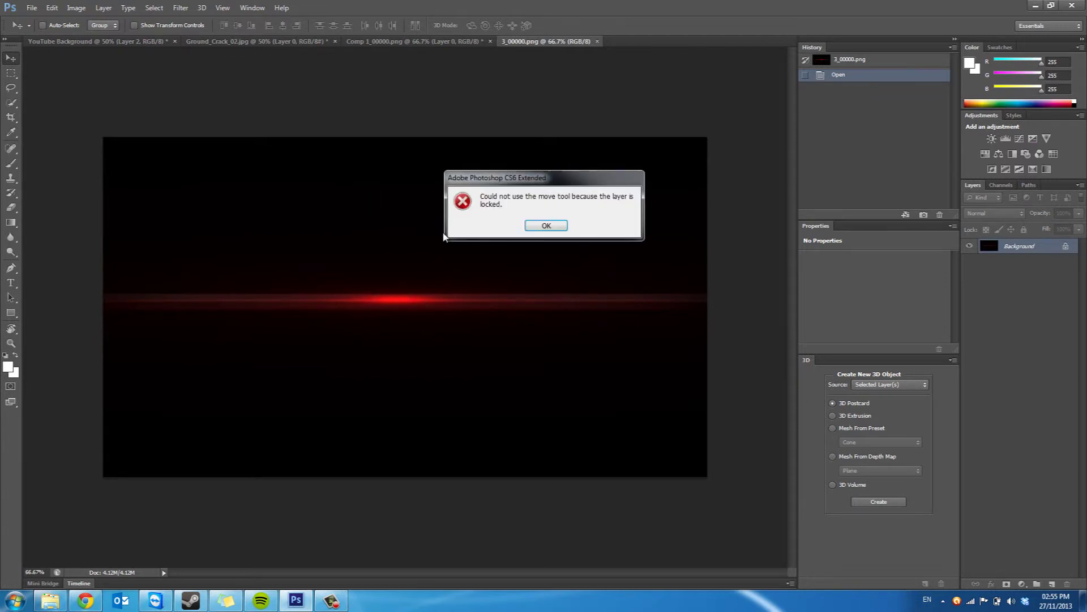
click(564, 226)
double_click(1017, 249)
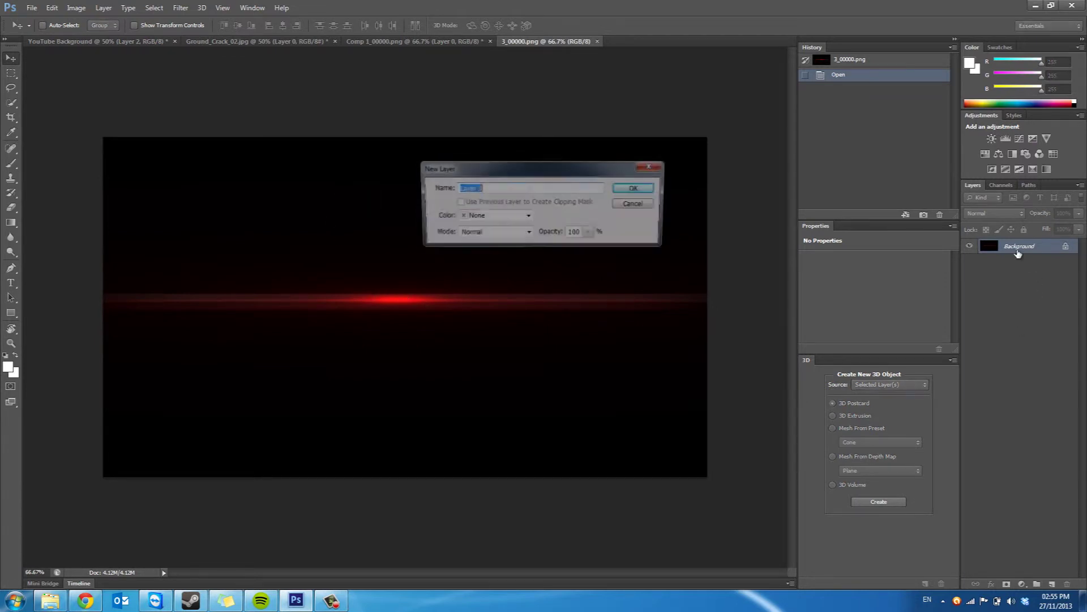
key(Return)
Drag the red flare layer into the YouTube Background document and centre it on the canvas
drag(492, 310, 247, 67)
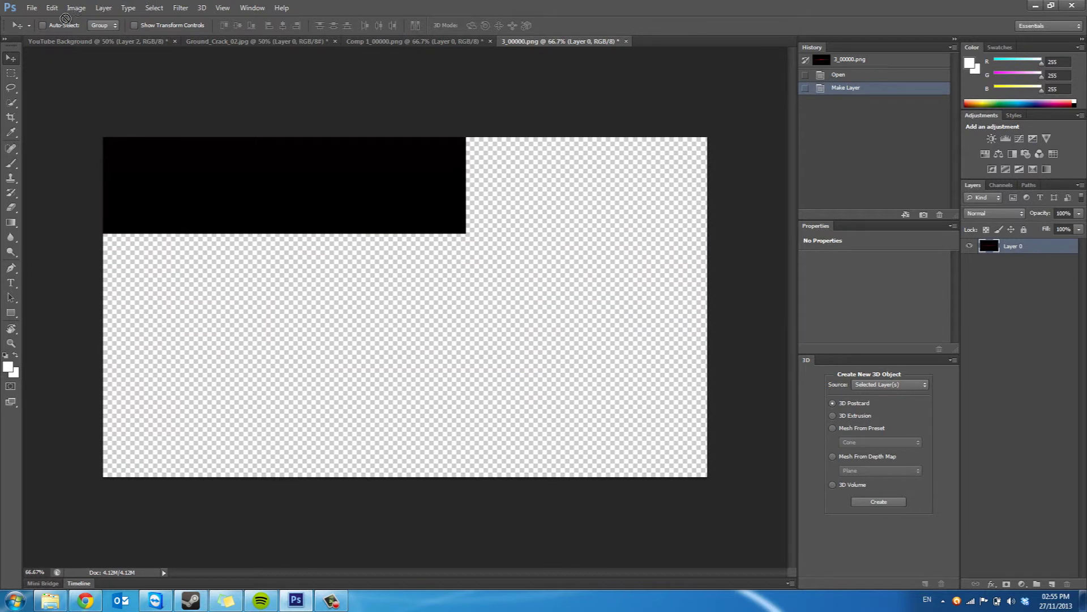
drag(53, 41, 519, 244)
drag(347, 228, 421, 285)
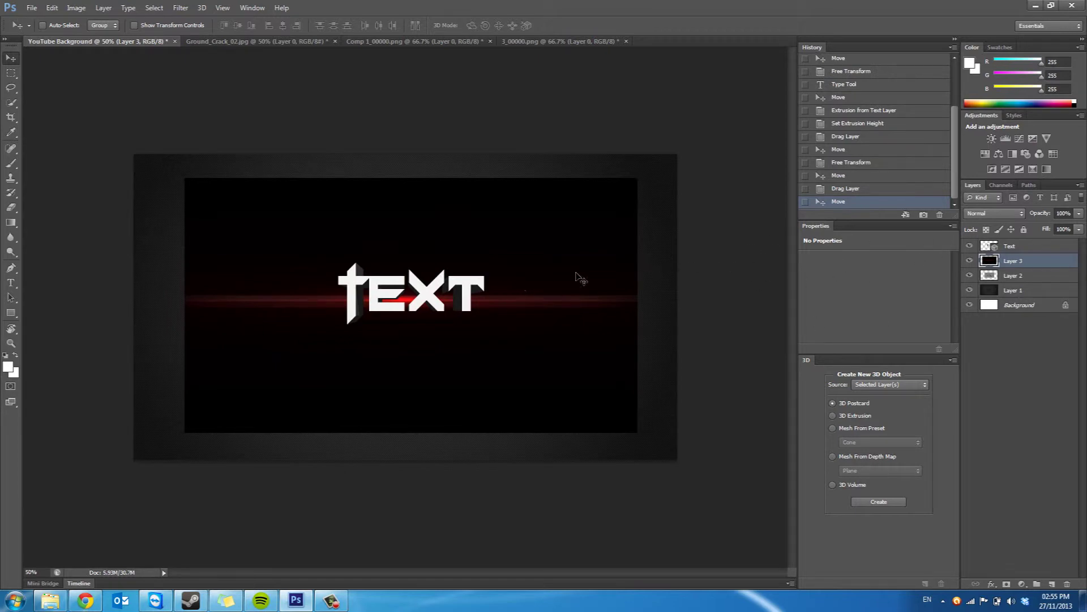
Set the red flare layer to Lighten blend mode and move it above the Text layer
click(995, 212)
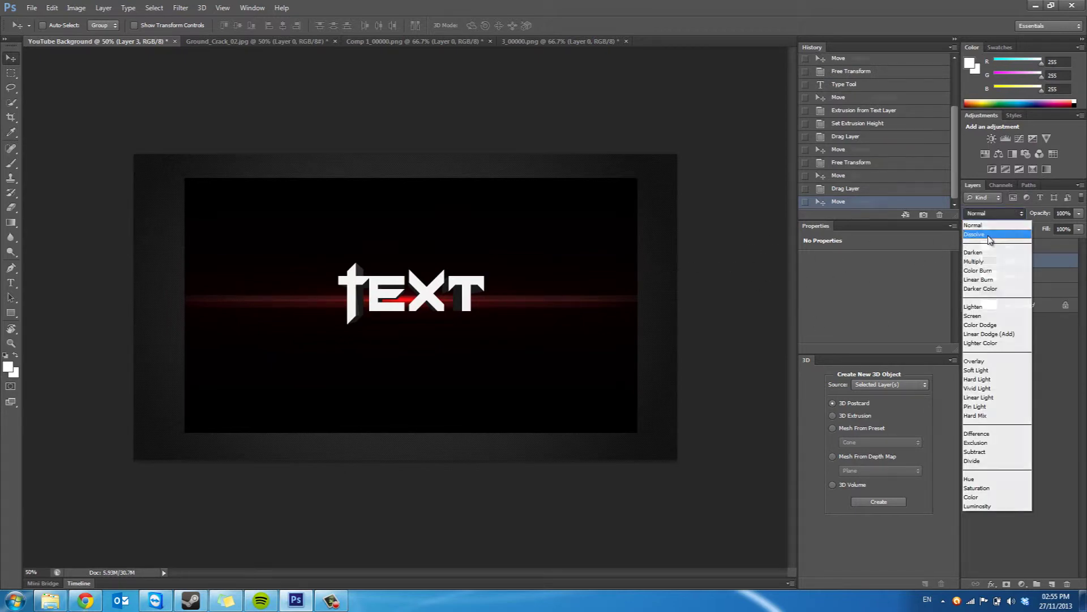
click(989, 240)
key(Down)
key(Down)
key(Down)
key(Down)
key(Down)
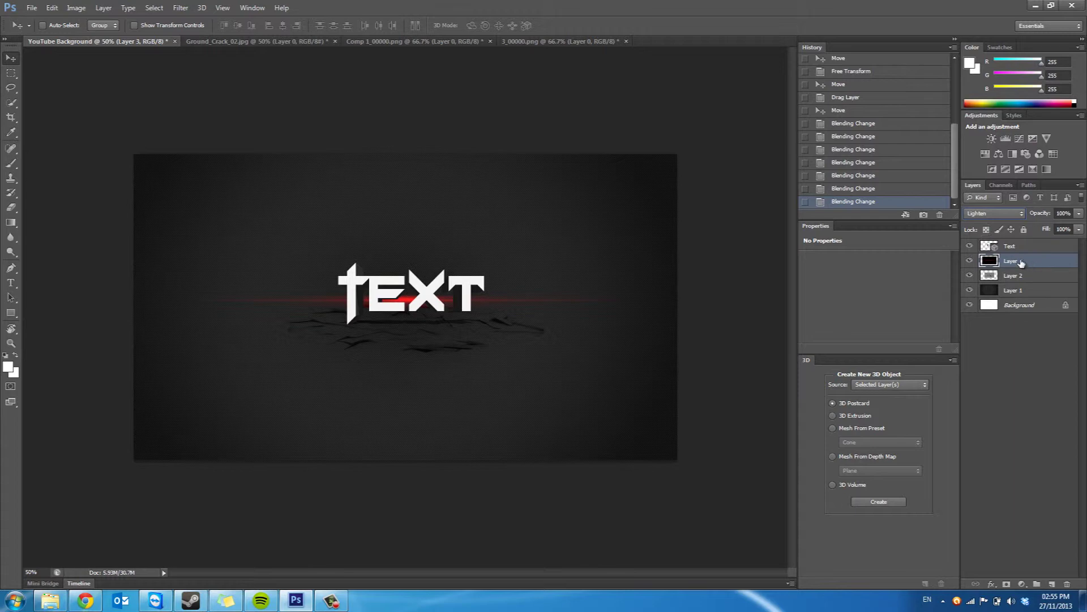
drag(1021, 262, 1016, 243)
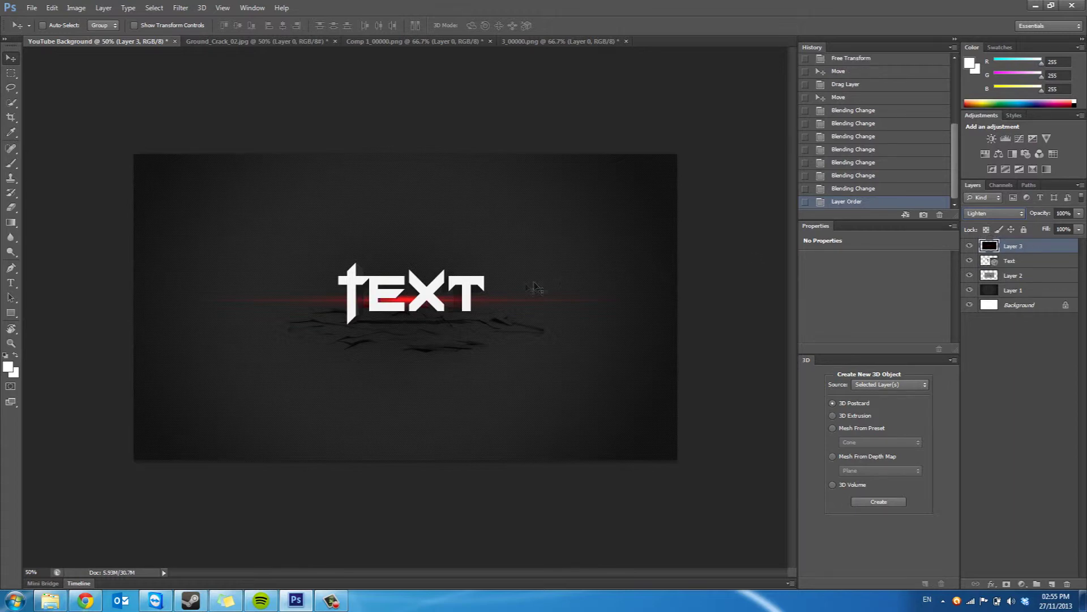
mouse_move(506, 296)
mouse_down()
mouse_move(491, 266)
mouse_move(496, 293)
mouse_up()
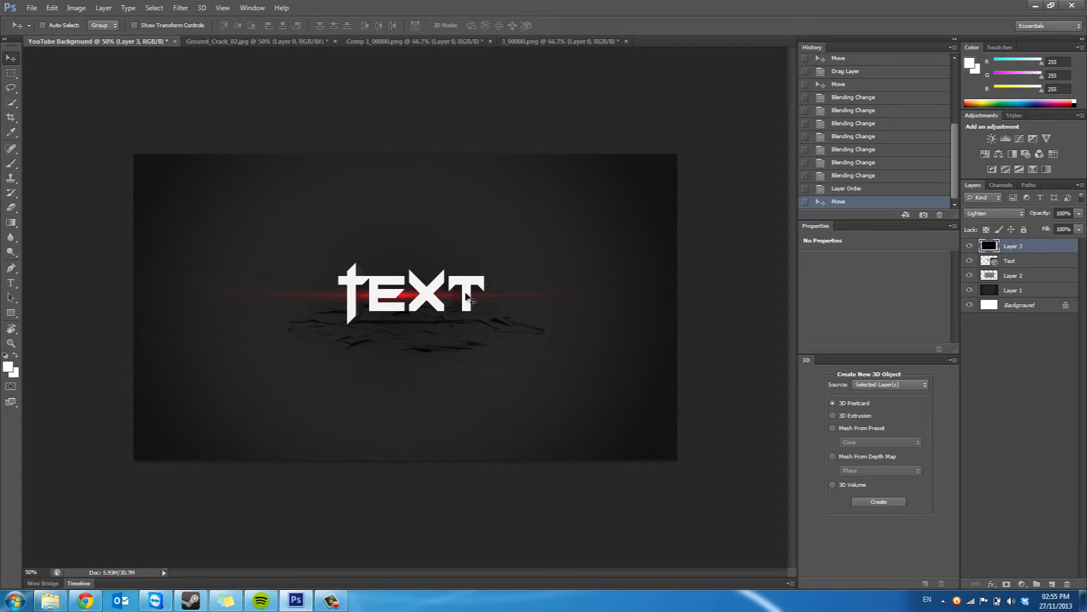
Free-transform the red streak, enlarging it to about 115% × 108% and shifting it down-left
key(ctrl+t)
drag(629, 175, 662, 162)
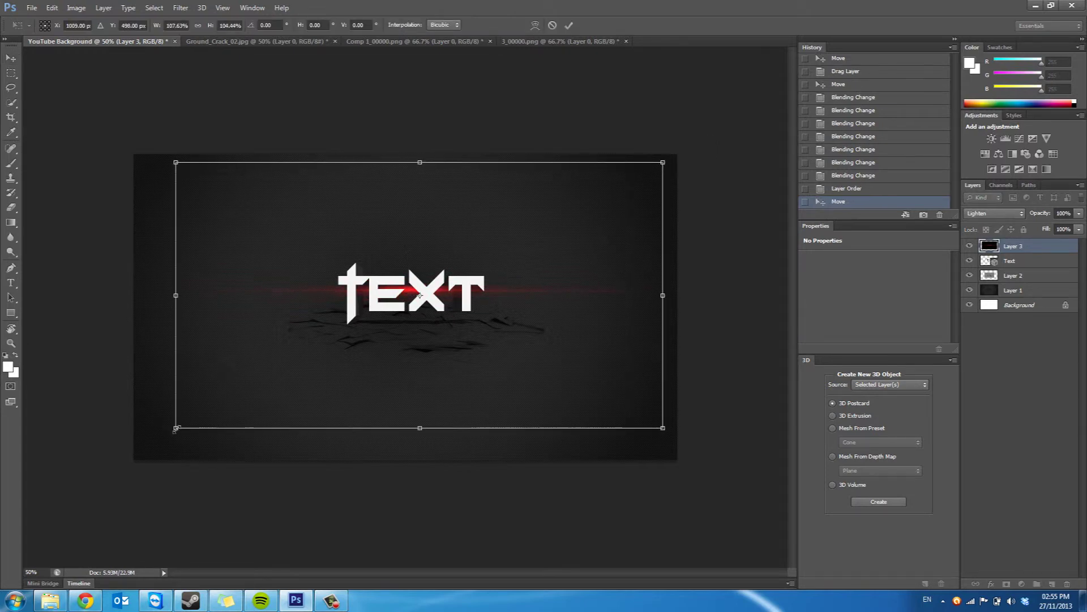
drag(176, 429, 141, 436)
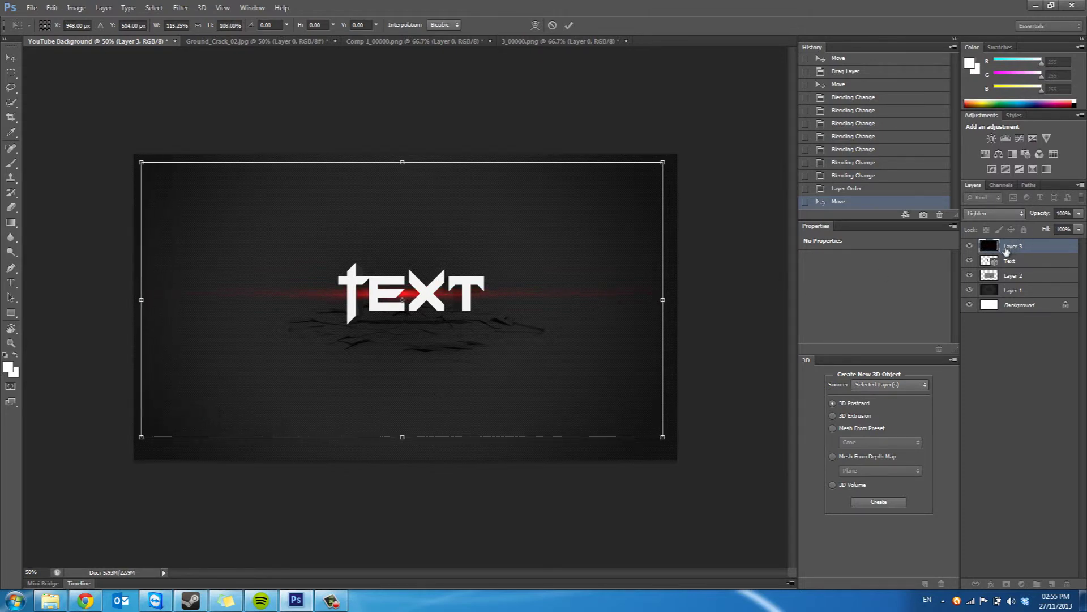
mouse_move(520, 333)
mouse_down()
mouse_move(520, 346)
mouse_move(516, 337)
mouse_up()
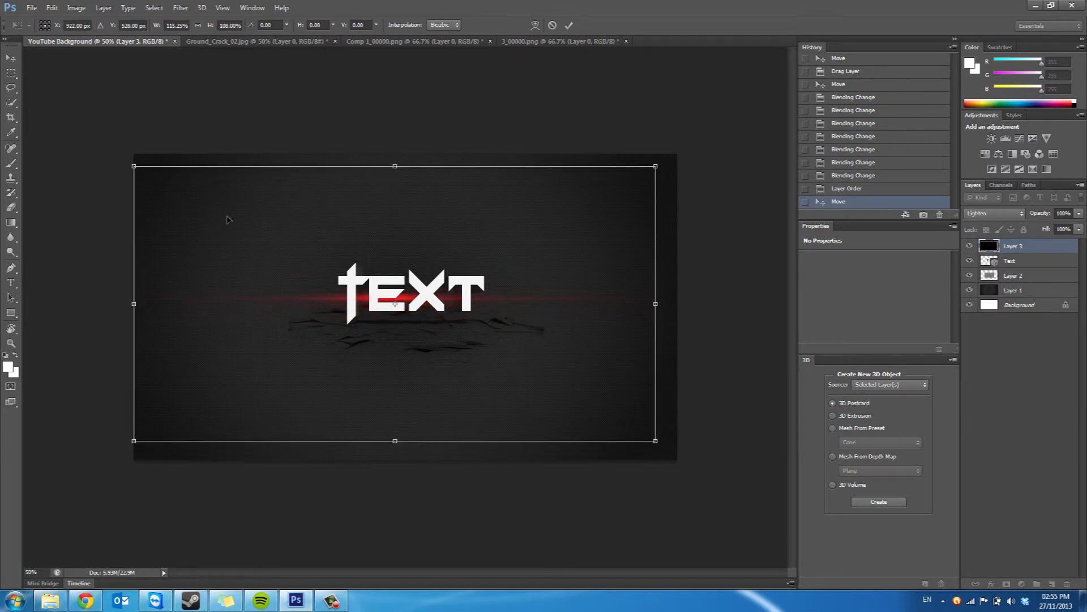
right_click(50, 601)
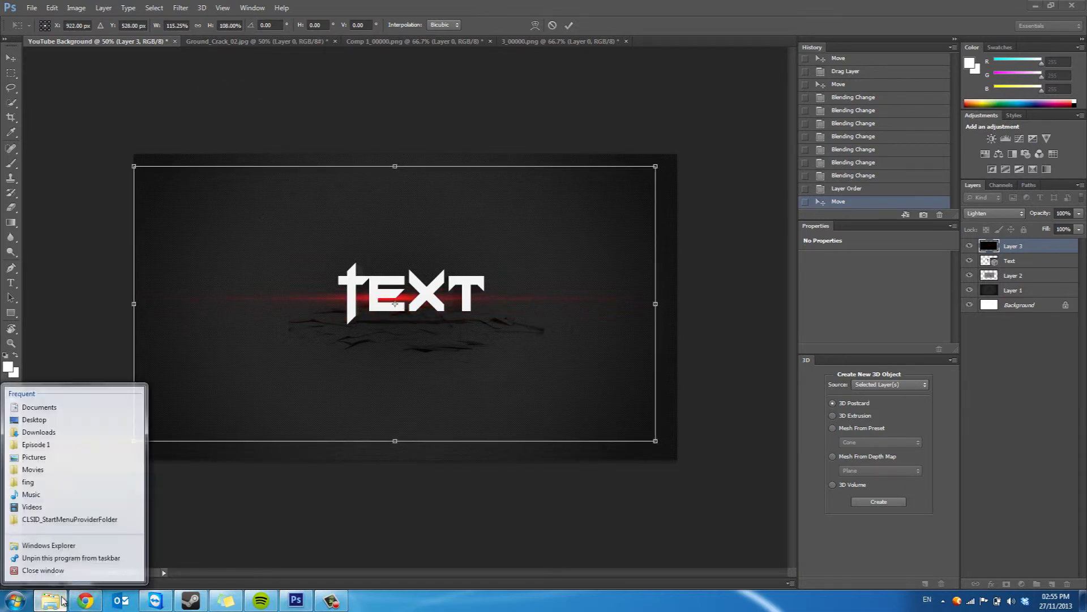
click(223, 501)
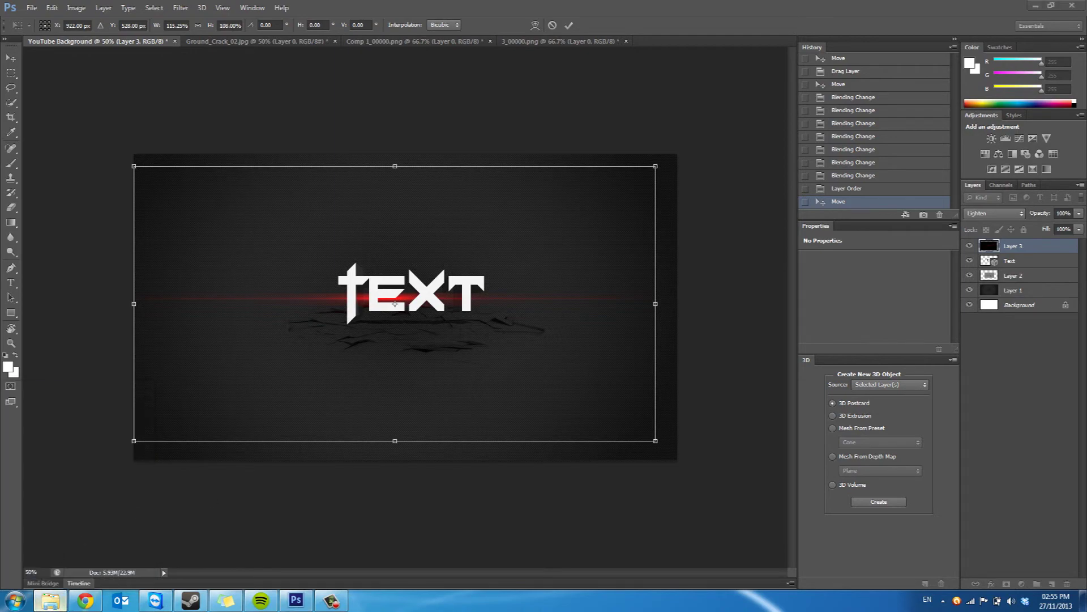
right_click(50, 601)
click(64, 431)
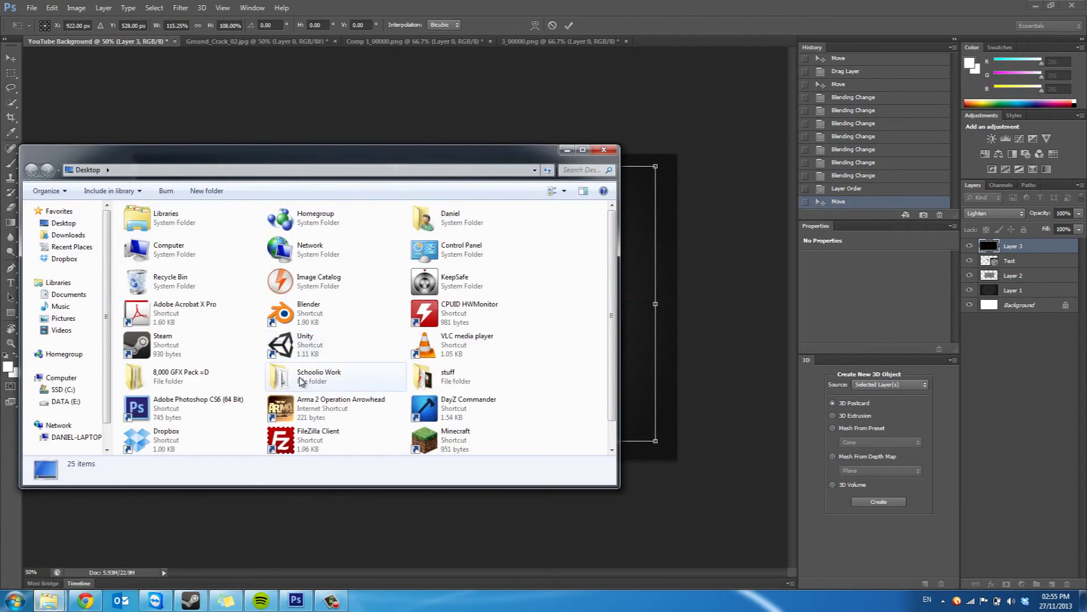
double_click(207, 386)
key(Down)
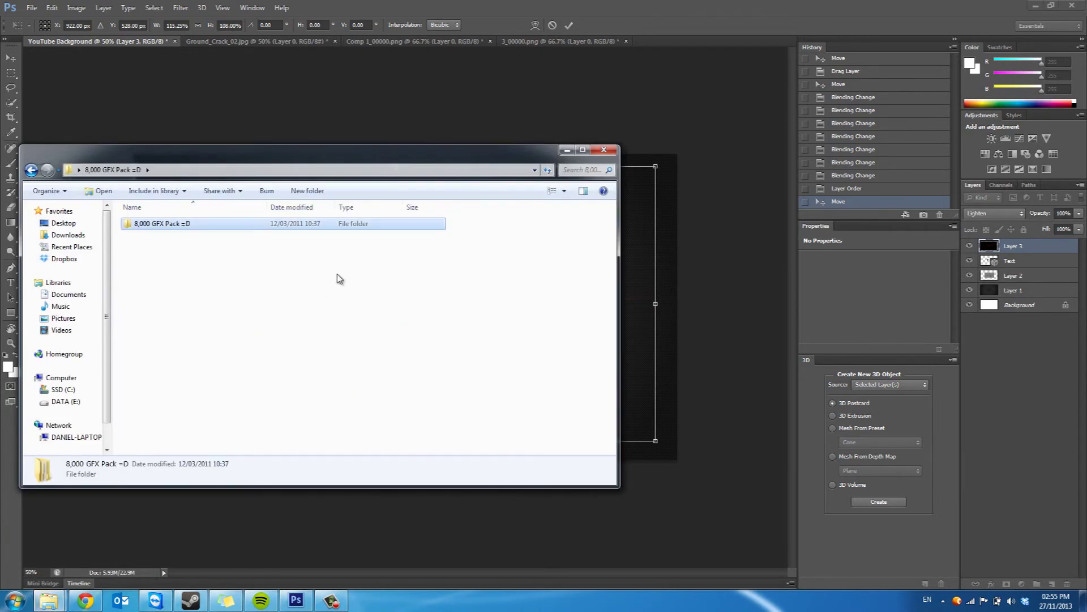
key(Return)
key(Down)
key(Up)
key(shift+Down)
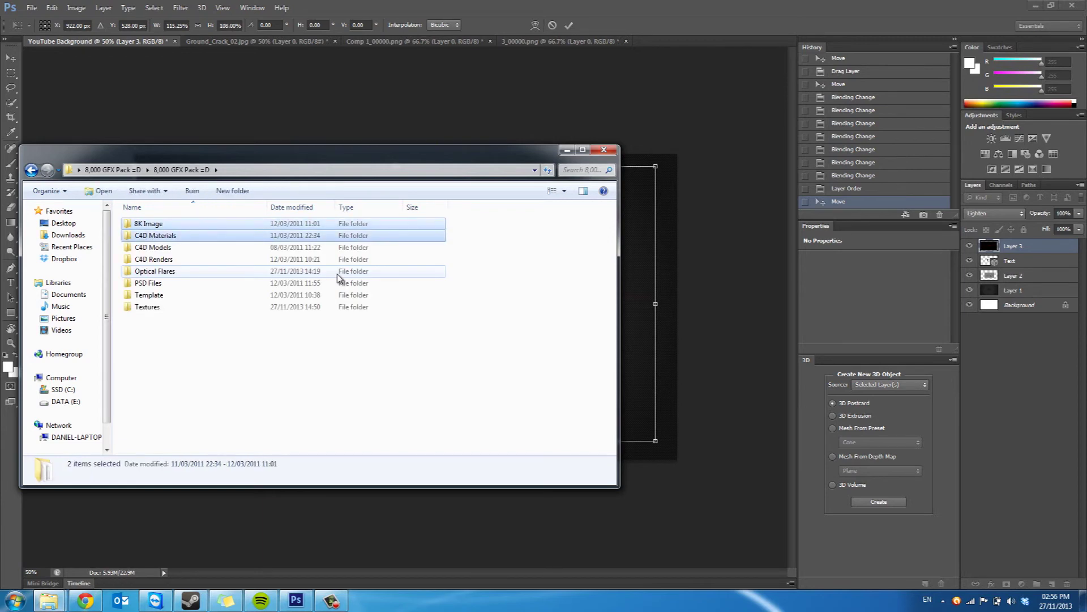
key(shift+End)
right_click(337, 274)
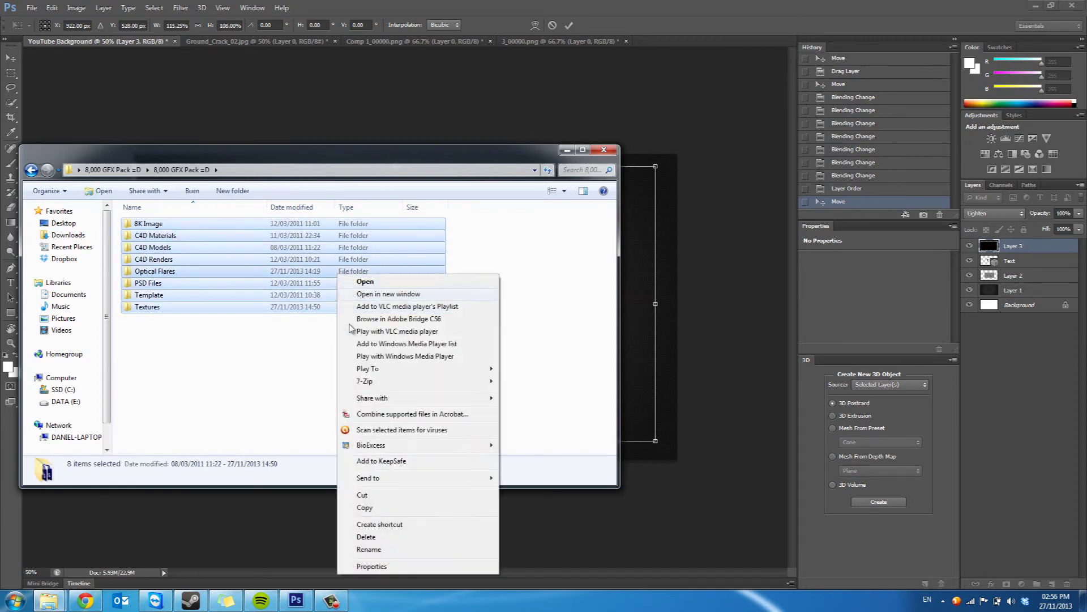
click(372, 566)
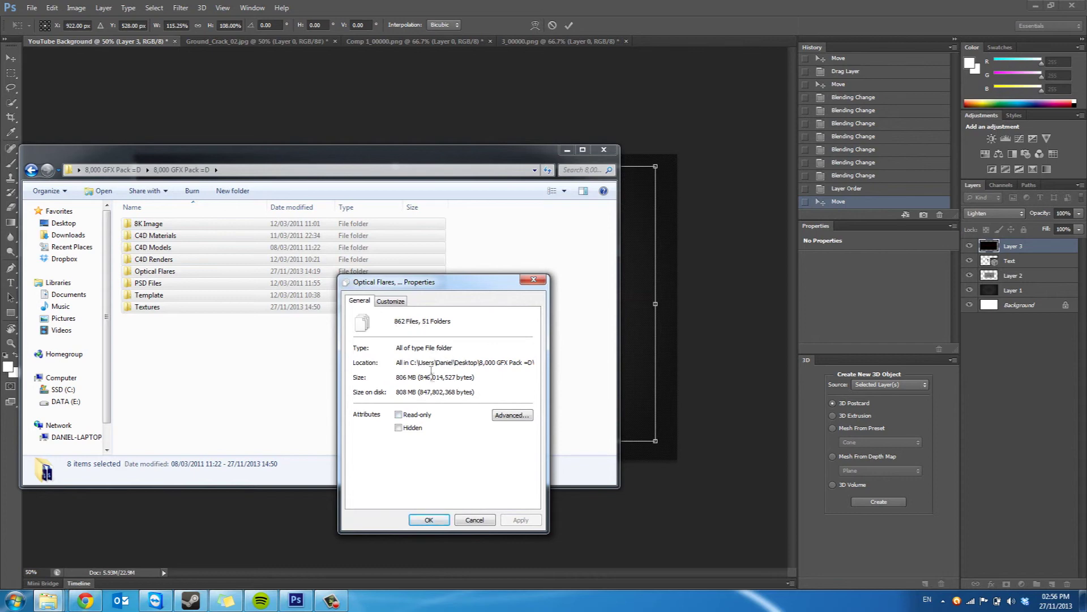
click(474, 519)
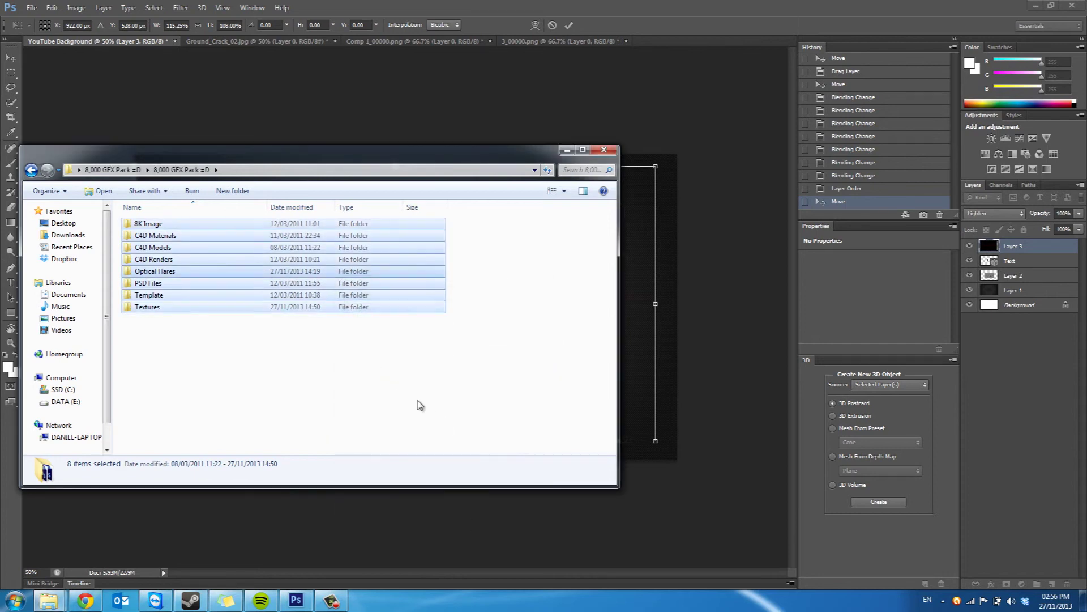
click(420, 405)
key(Down)
key(Up)
key(Up)
key(Return)
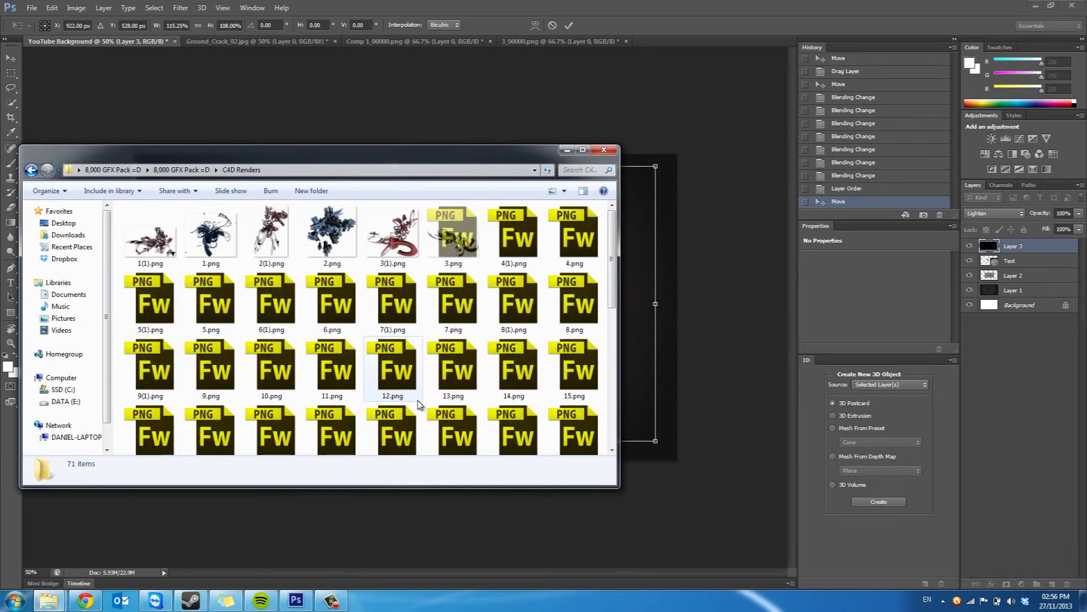
key(BackSpace)
key(Up)
key(Return)
key(BackSpace)
key(Down)
key(Down)
key(Down)
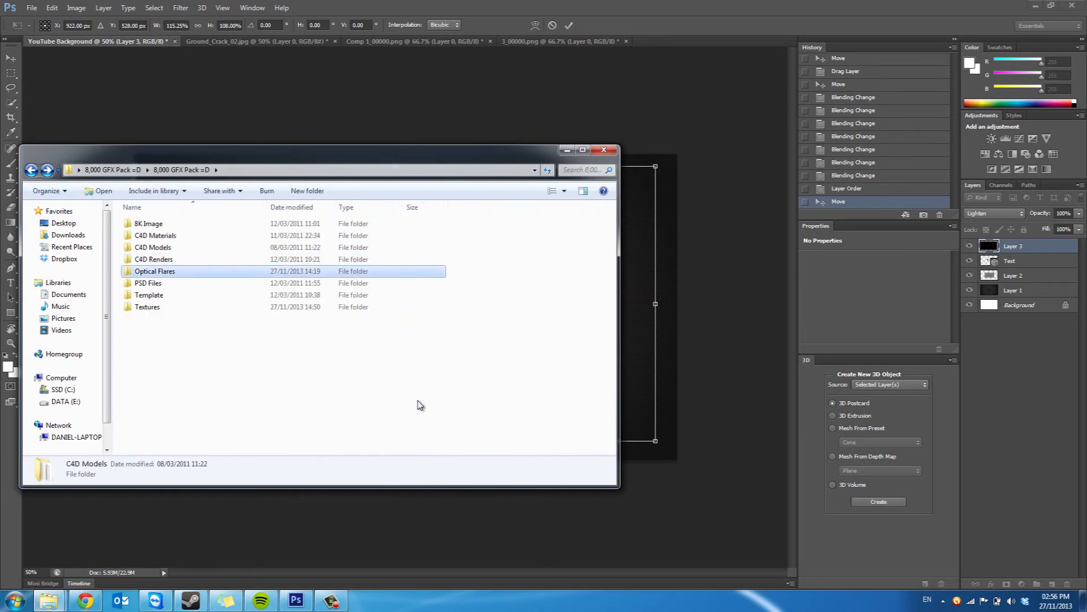
key(Return)
key(BackSpace)
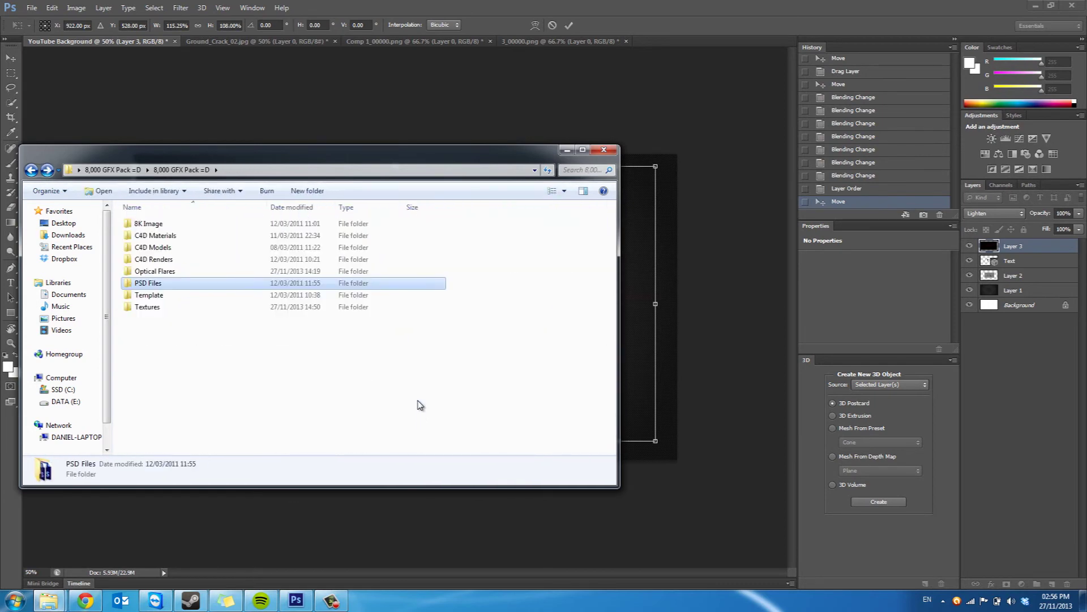
click(566, 149)
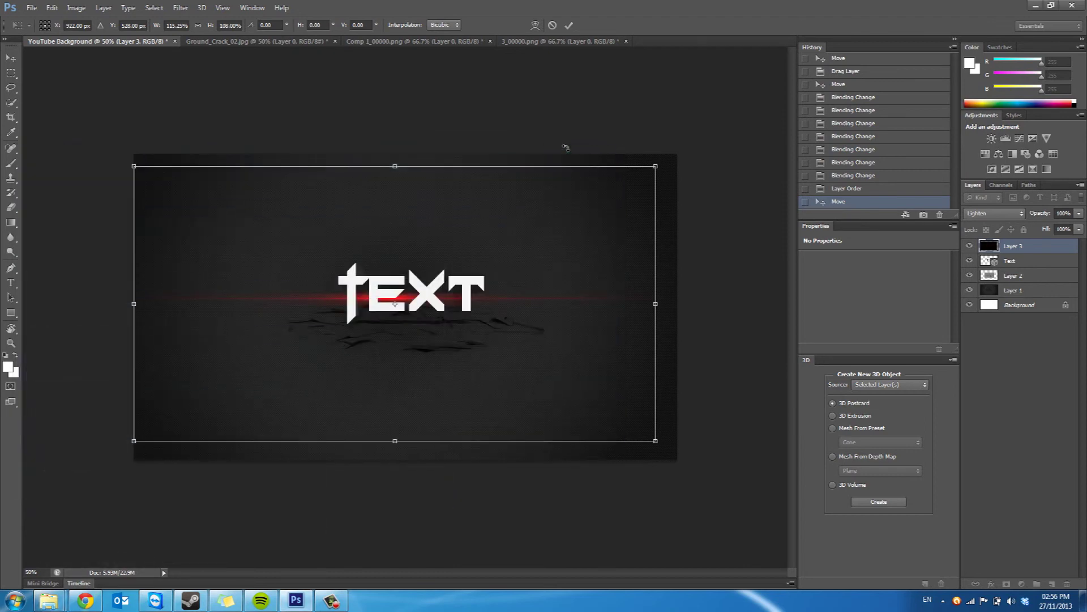